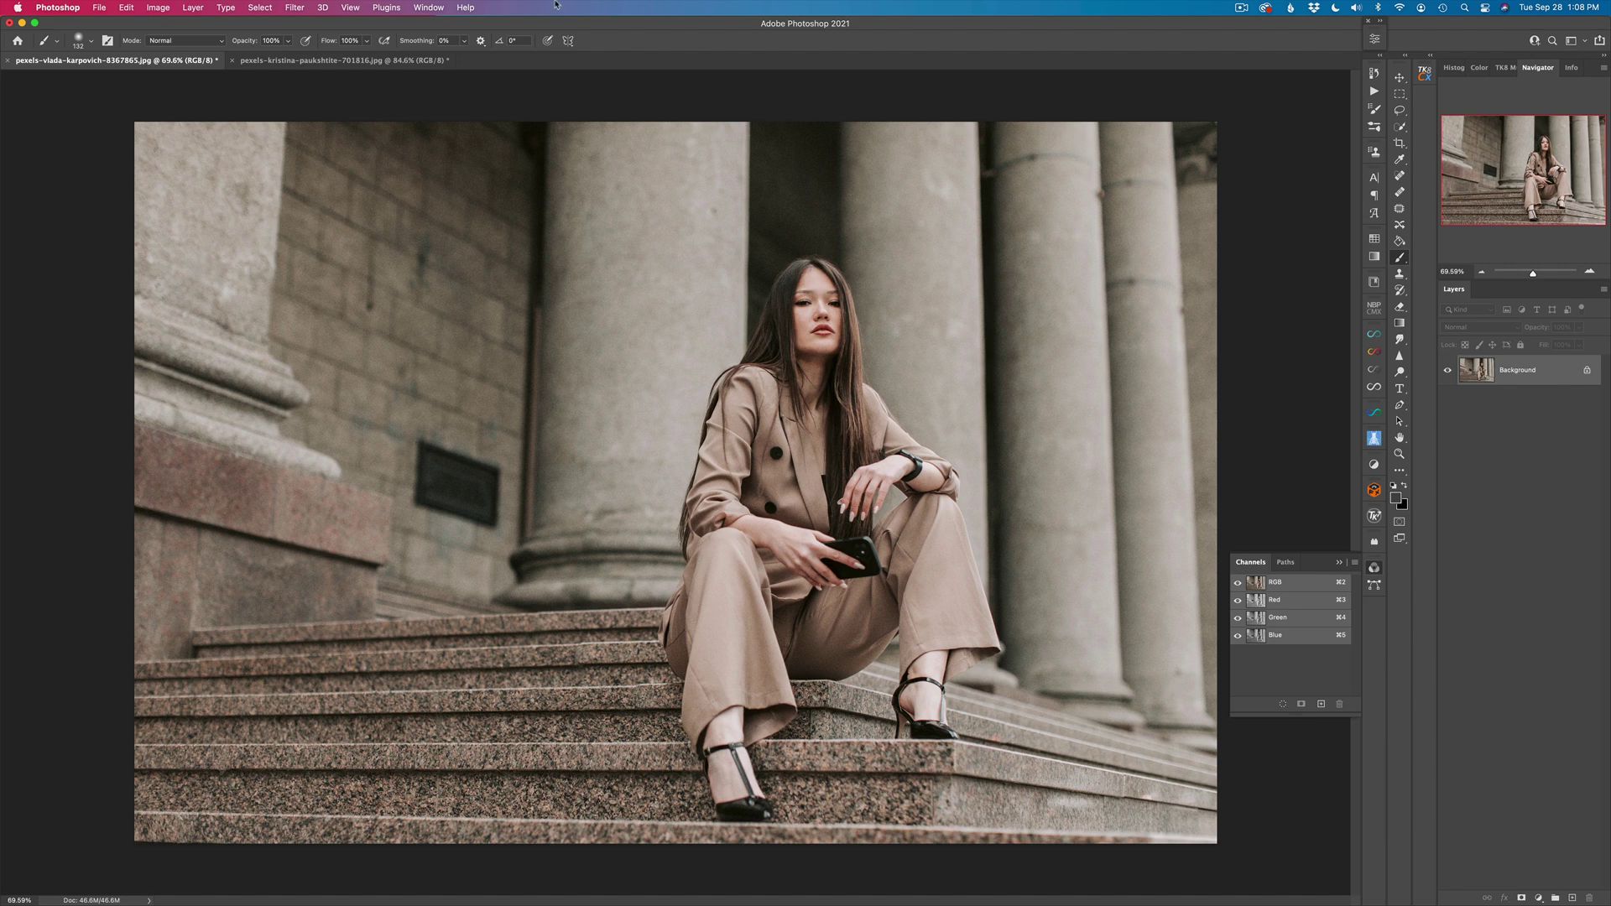
- Enable the Depth Blur neural filter to soften the columns and steps at blur strength 75
{"action": "left_click", "coordinate": [295, 8]}
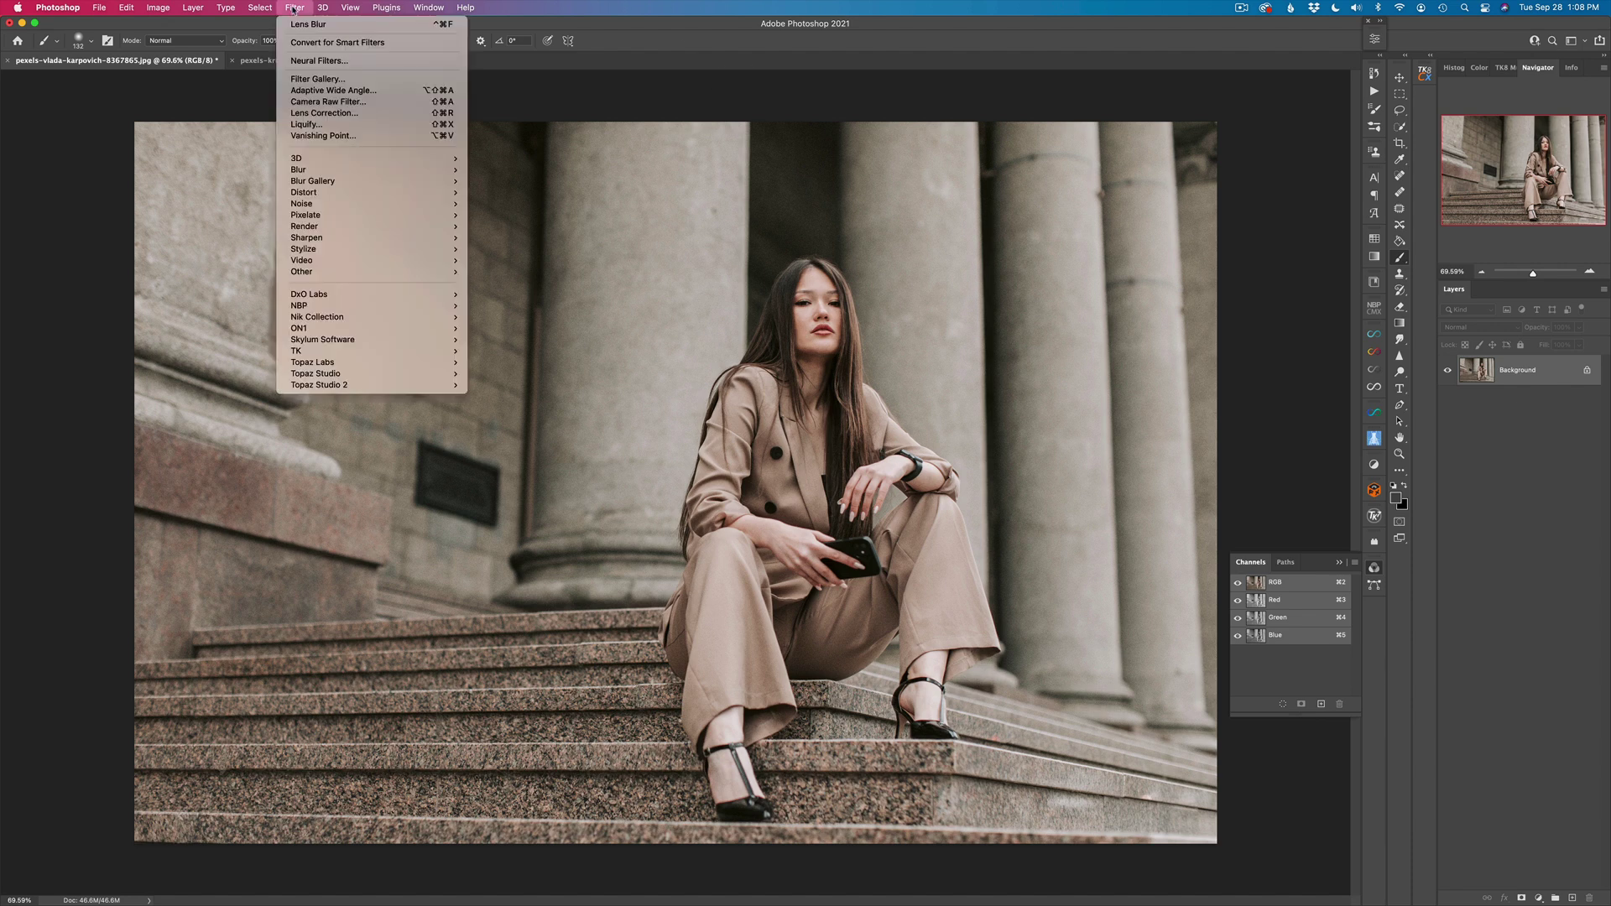
{"action": "left_click", "coordinate": [329, 64]}
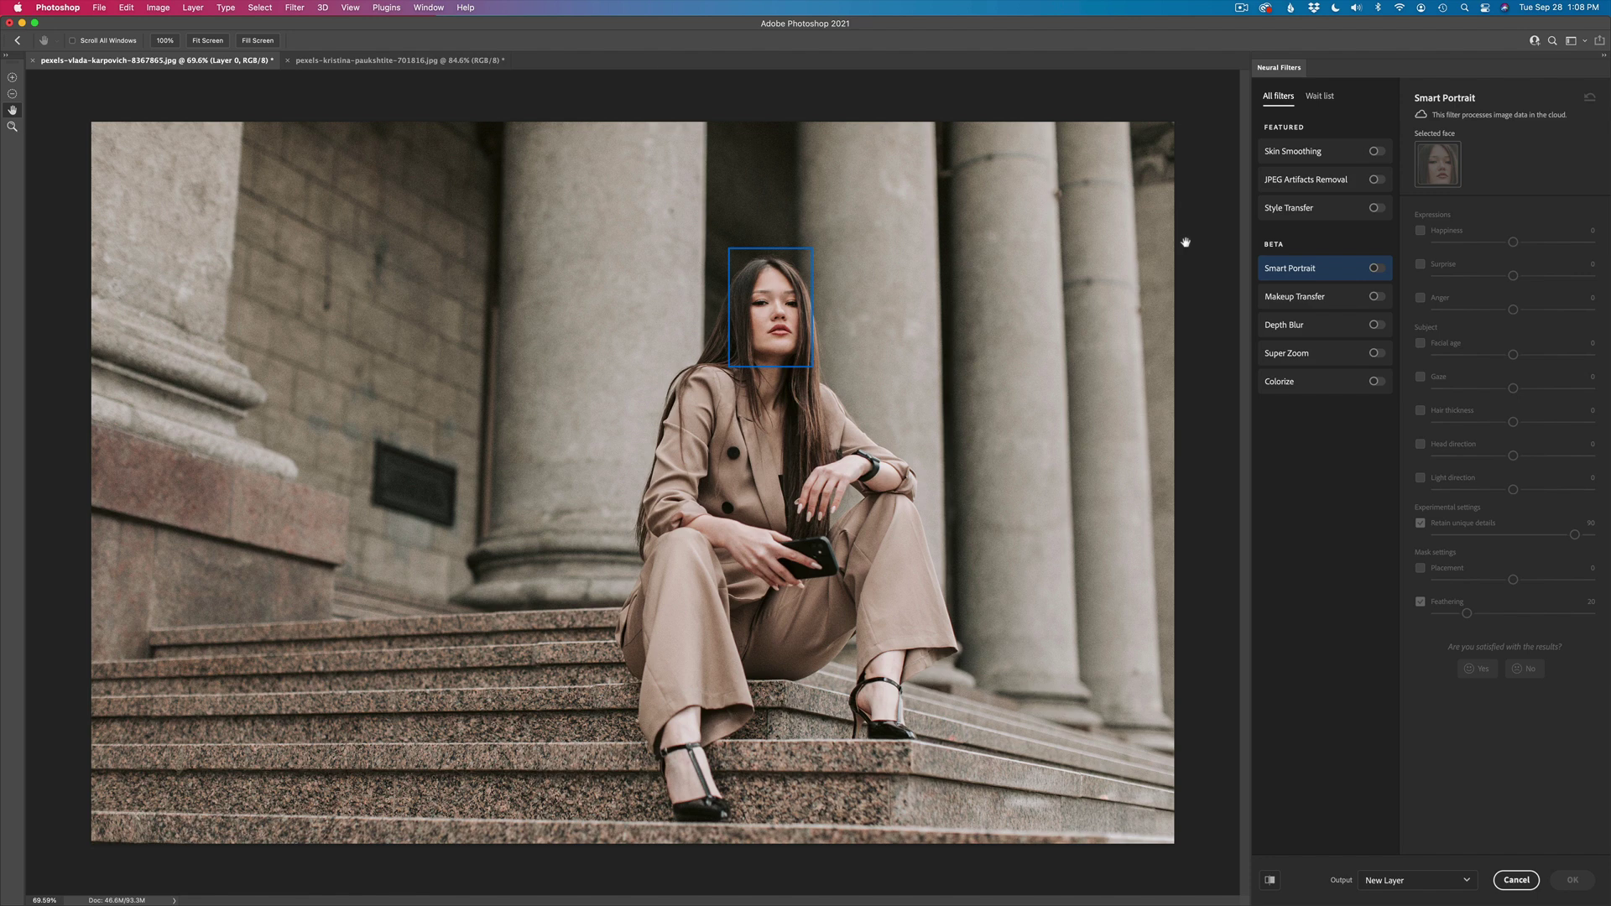
{"action": "left_click", "coordinate": [1306, 328]}
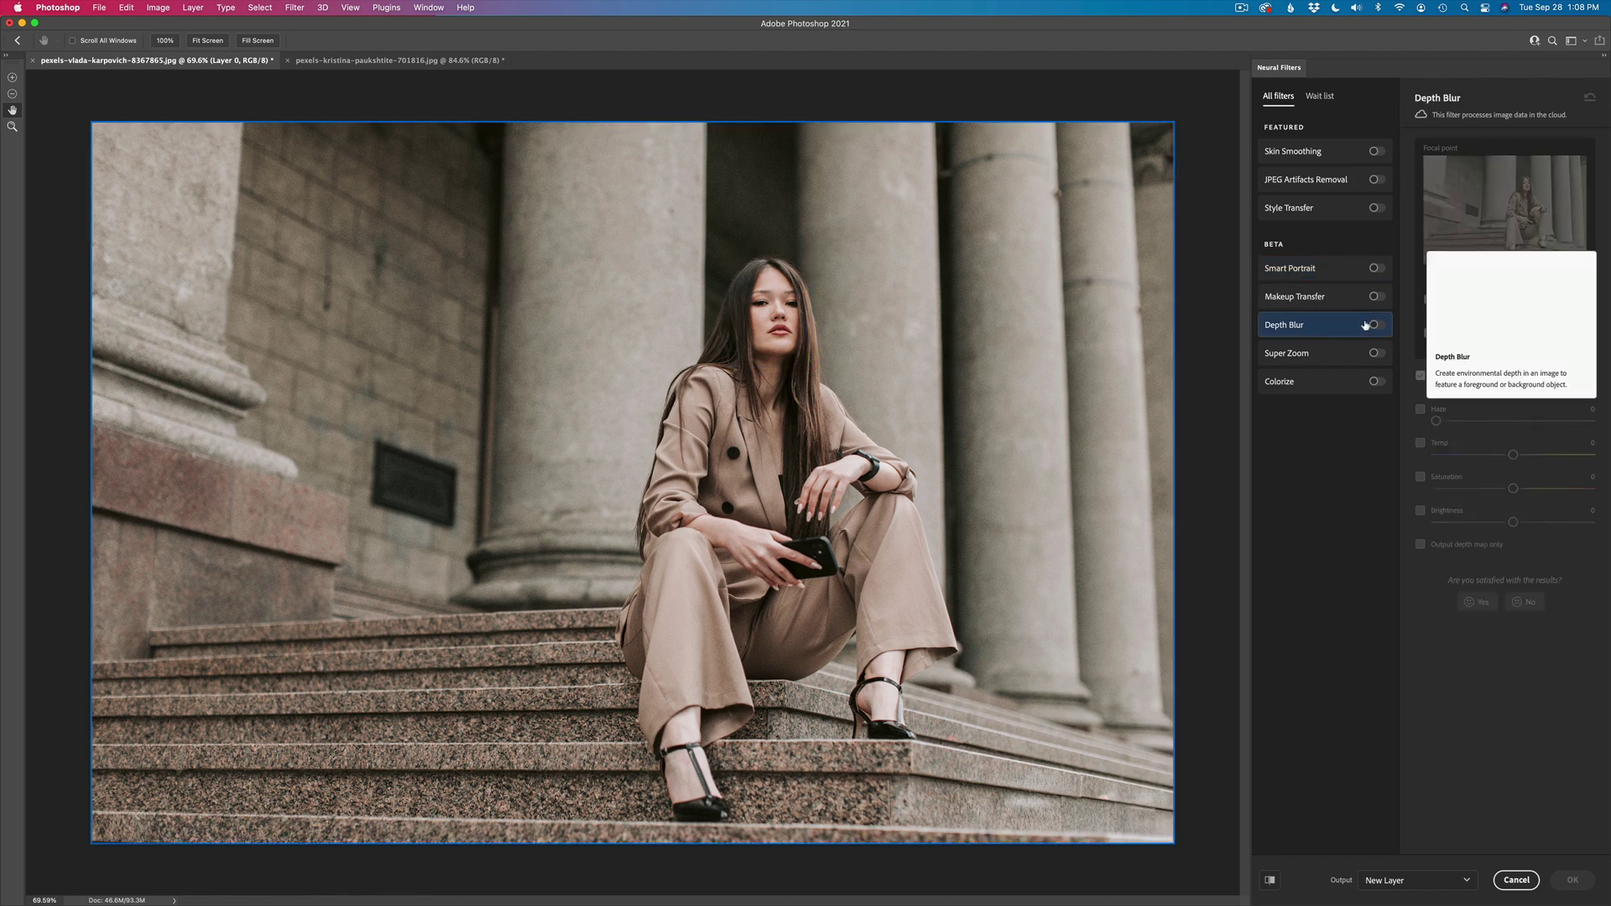
{"action": "left_click", "coordinate": [1375, 326]}
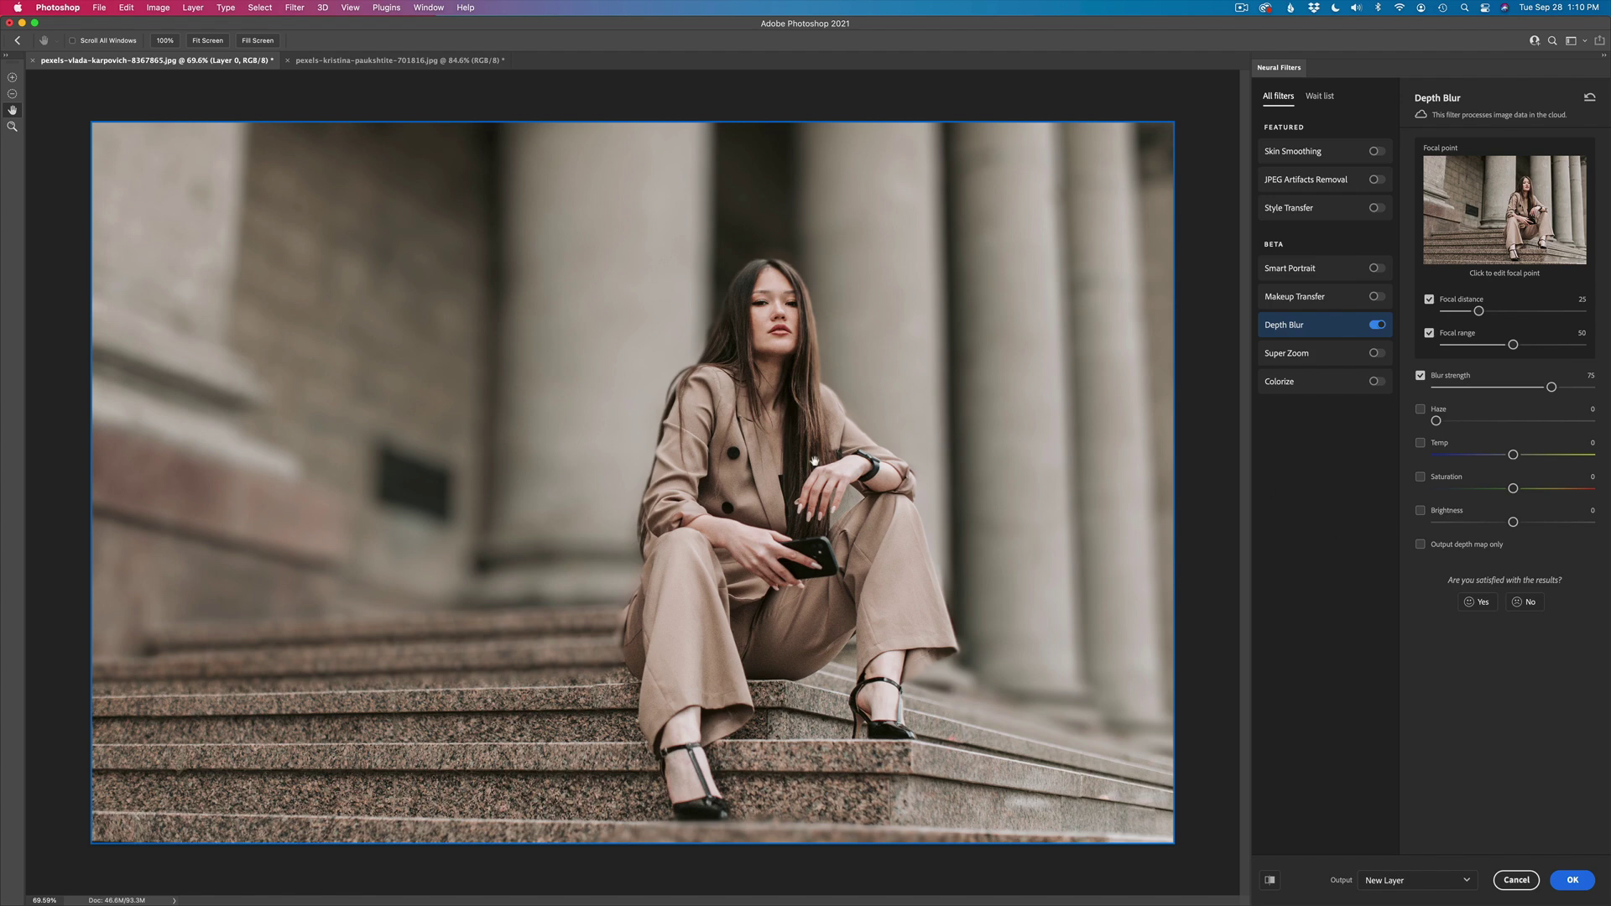
{"action": "scroll", "coordinate": [814, 461], "scroll_direction": "up", "scroll_amount": 5}
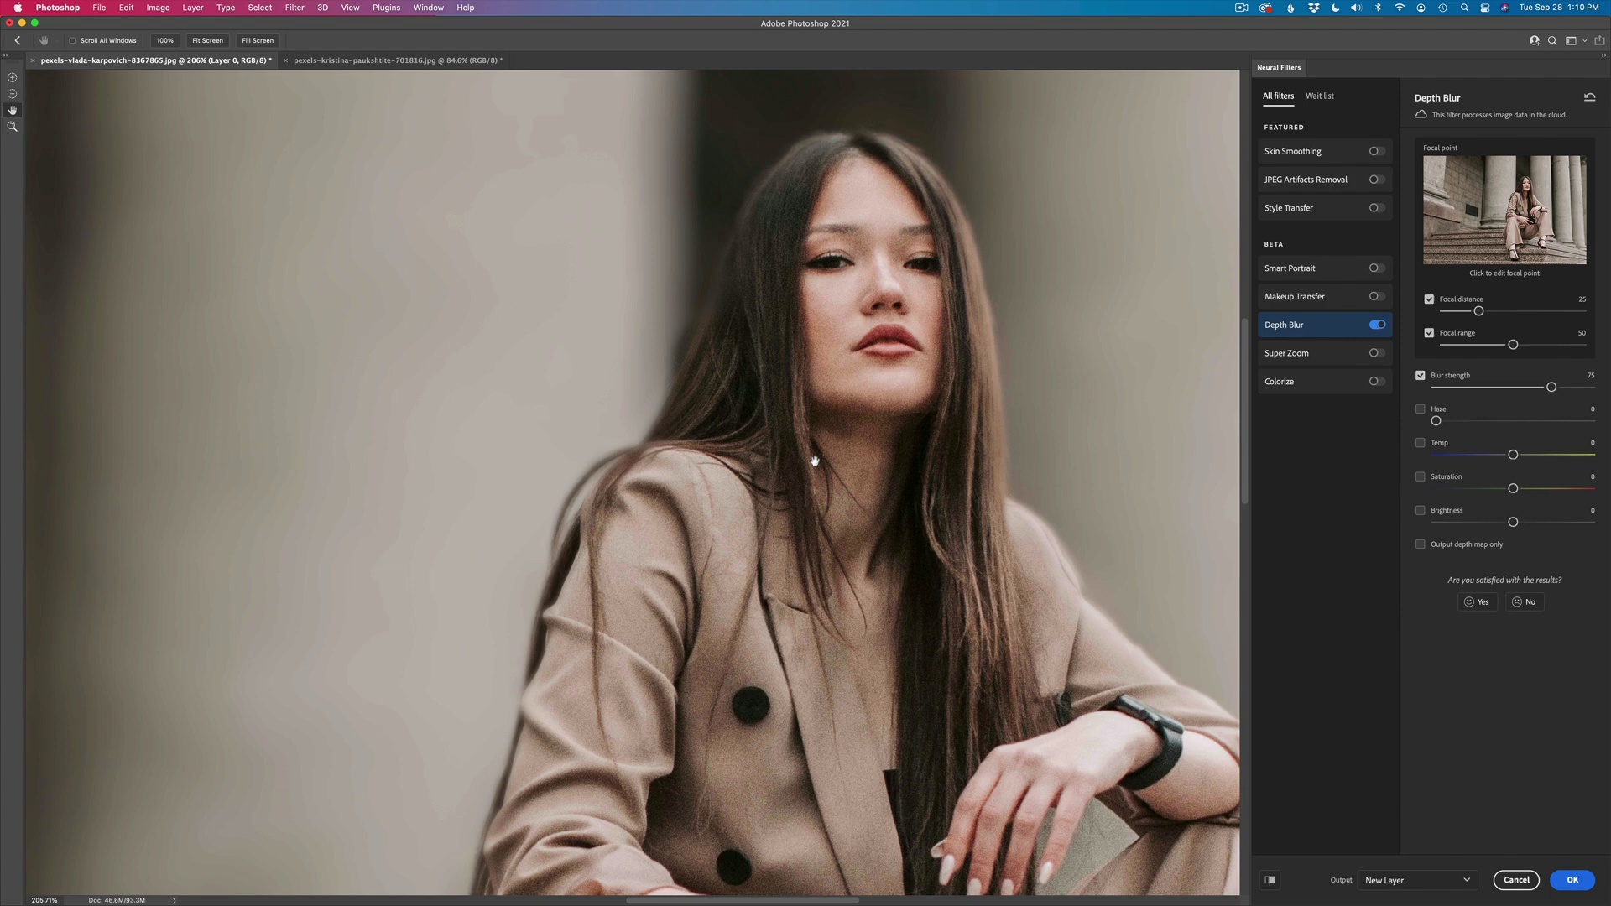
{"action": "scroll", "coordinate": [814, 461], "scroll_direction": "up", "scroll_amount": 3}
{"action": "scroll", "coordinate": [789, 461], "scroll_direction": "right", "scroll_amount": 3}
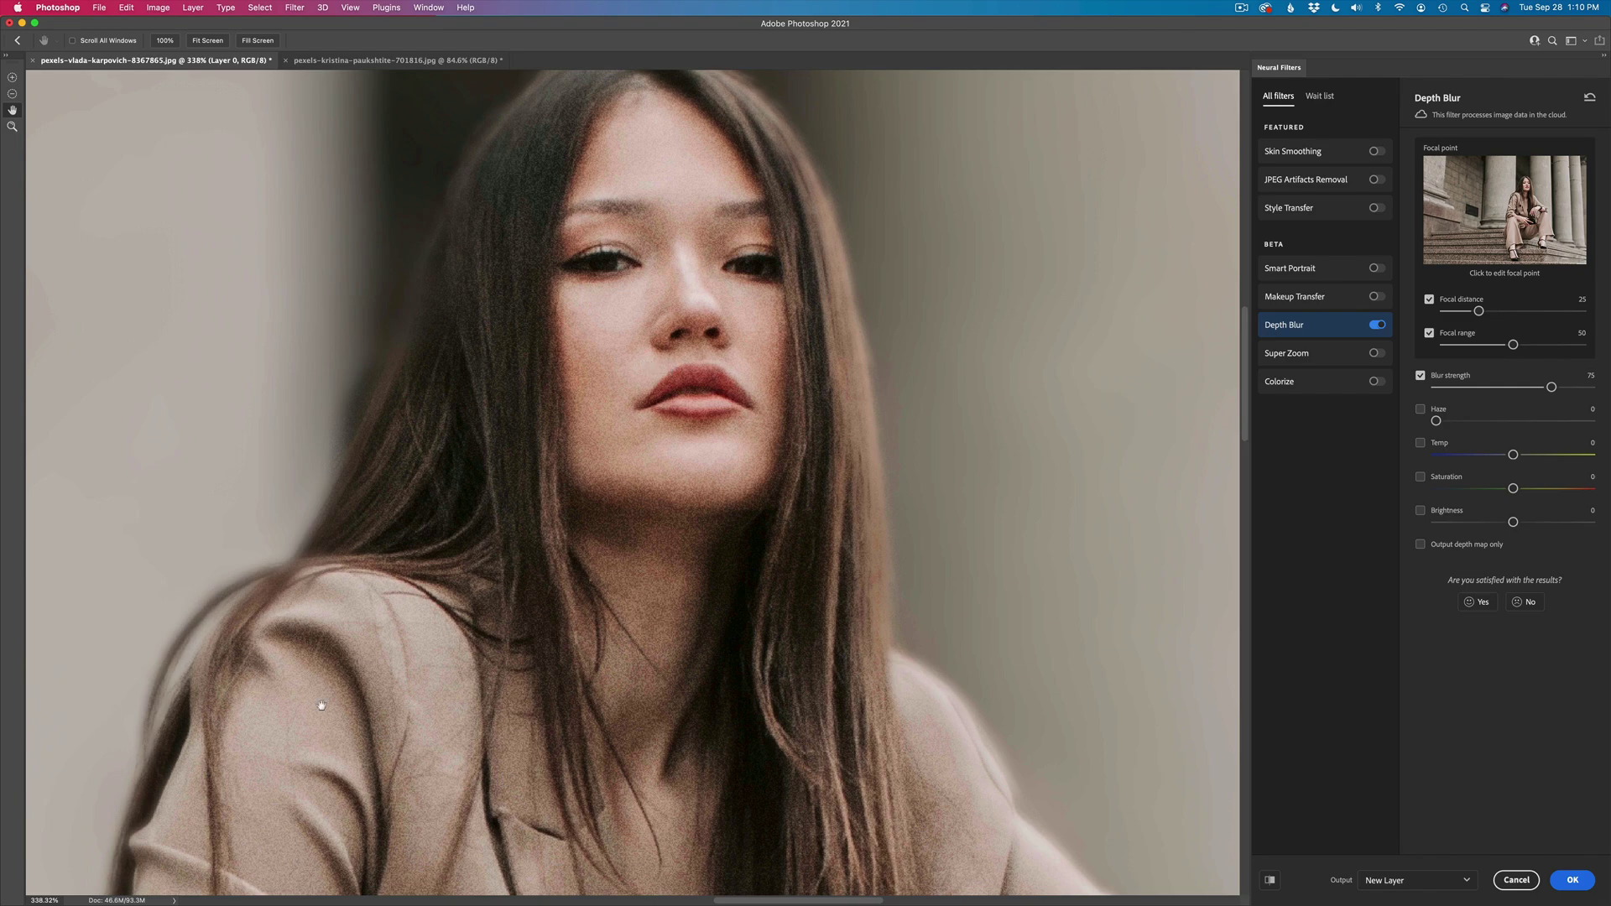
{"action": "scroll", "coordinate": [320, 705], "scroll_direction": "down", "scroll_amount": 2}
{"action": "scroll", "coordinate": [321, 705], "scroll_direction": "down", "scroll_amount": 3}
{"action": "scroll", "coordinate": [320, 705], "scroll_direction": "up", "scroll_amount": 3}
{"action": "scroll", "coordinate": [321, 705], "scroll_direction": "right", "scroll_amount": 4}
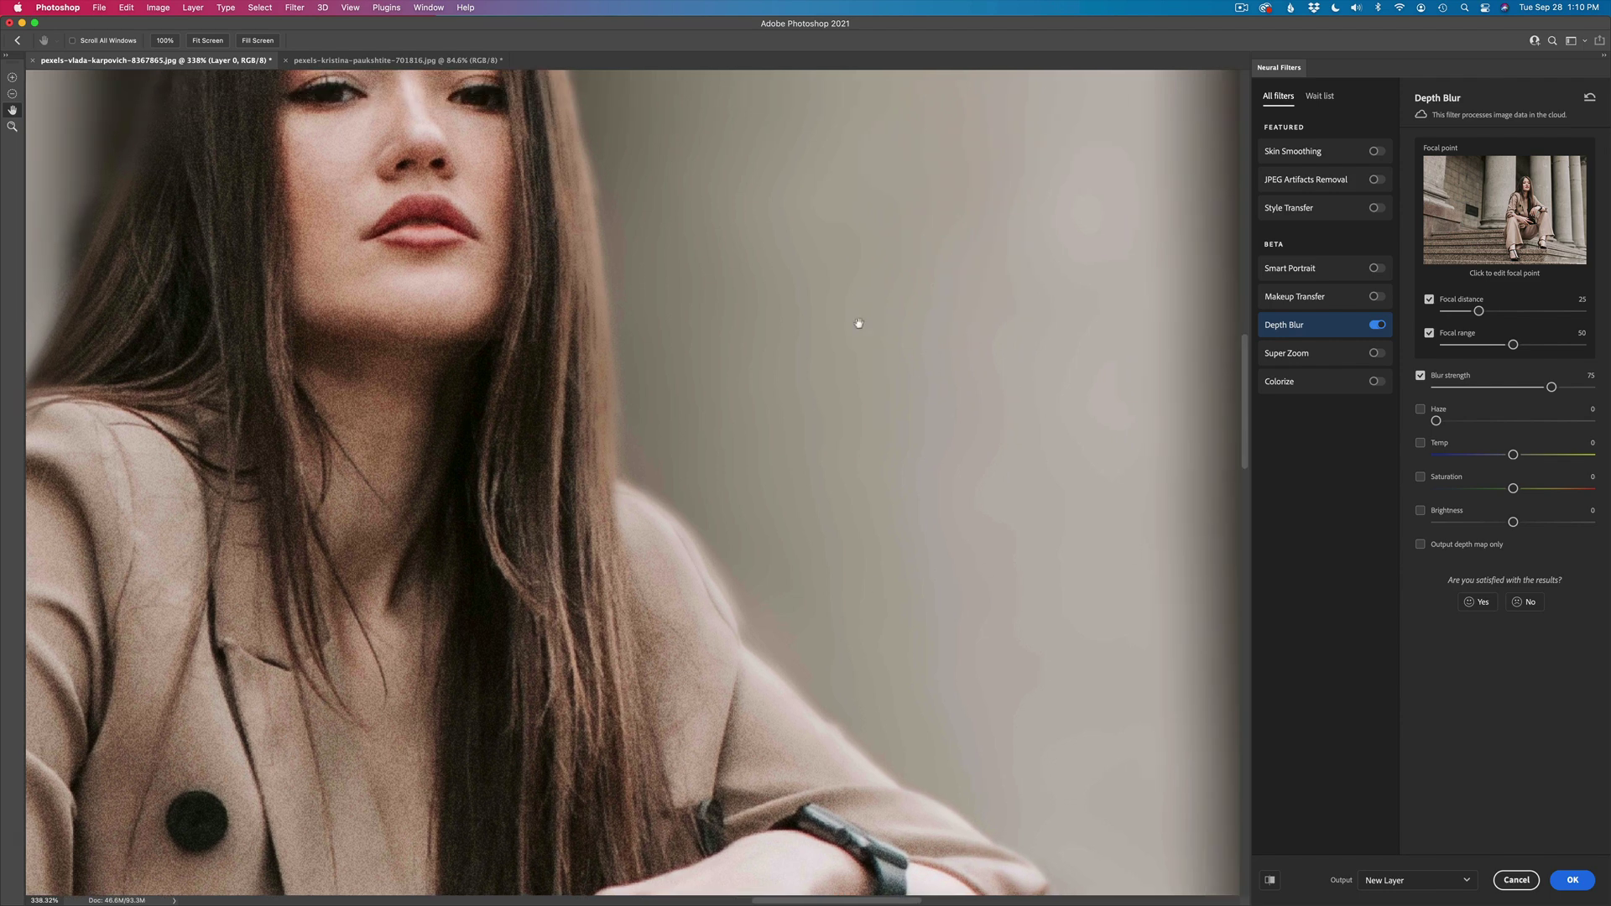
{"action": "scroll", "coordinate": [858, 324], "scroll_direction": "down", "scroll_amount": 10}
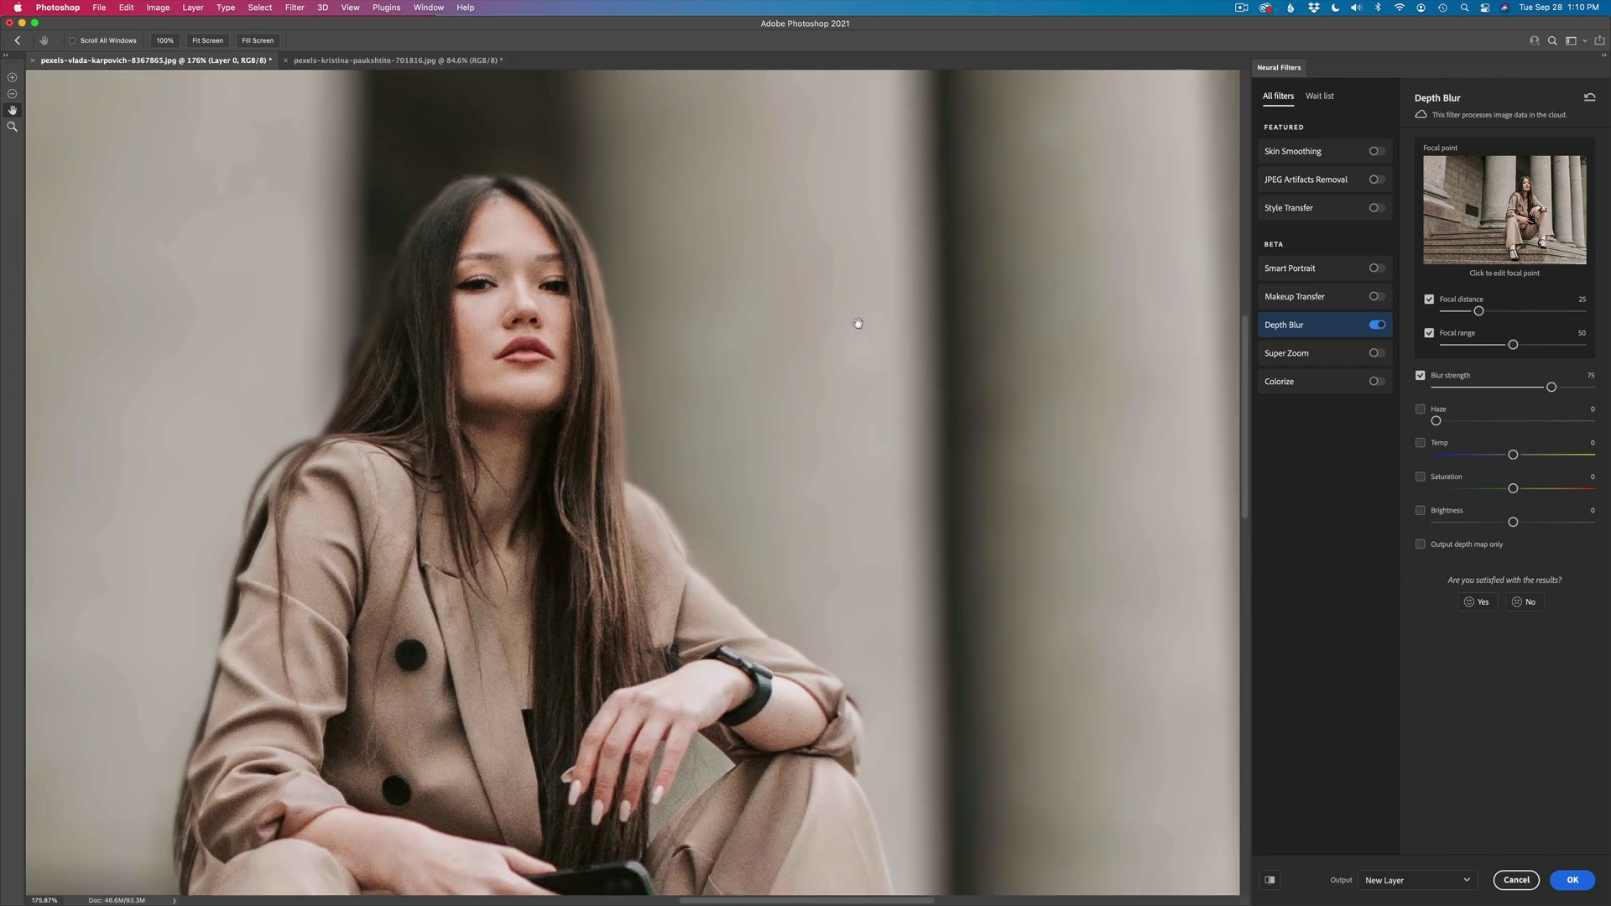
{"action": "scroll", "coordinate": [859, 323], "scroll_direction": "up", "scroll_amount": 2}
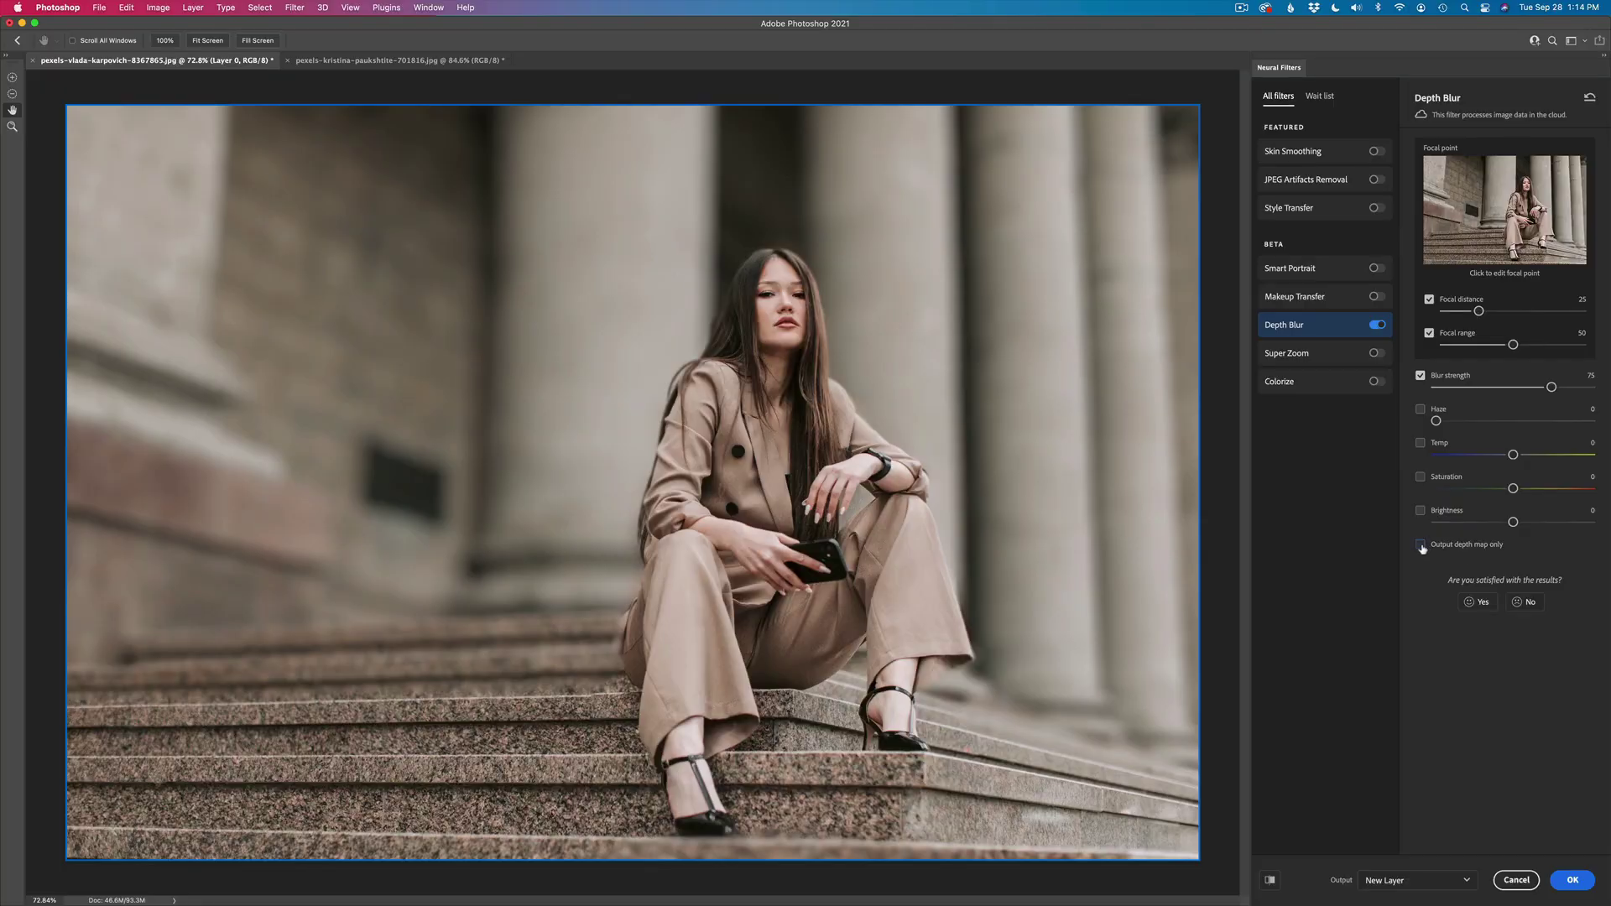
- Check Output depth map only, set Output to Duplicate Layer, and apply the Depth Blur
{"action": "left_click", "coordinate": [1421, 545]}
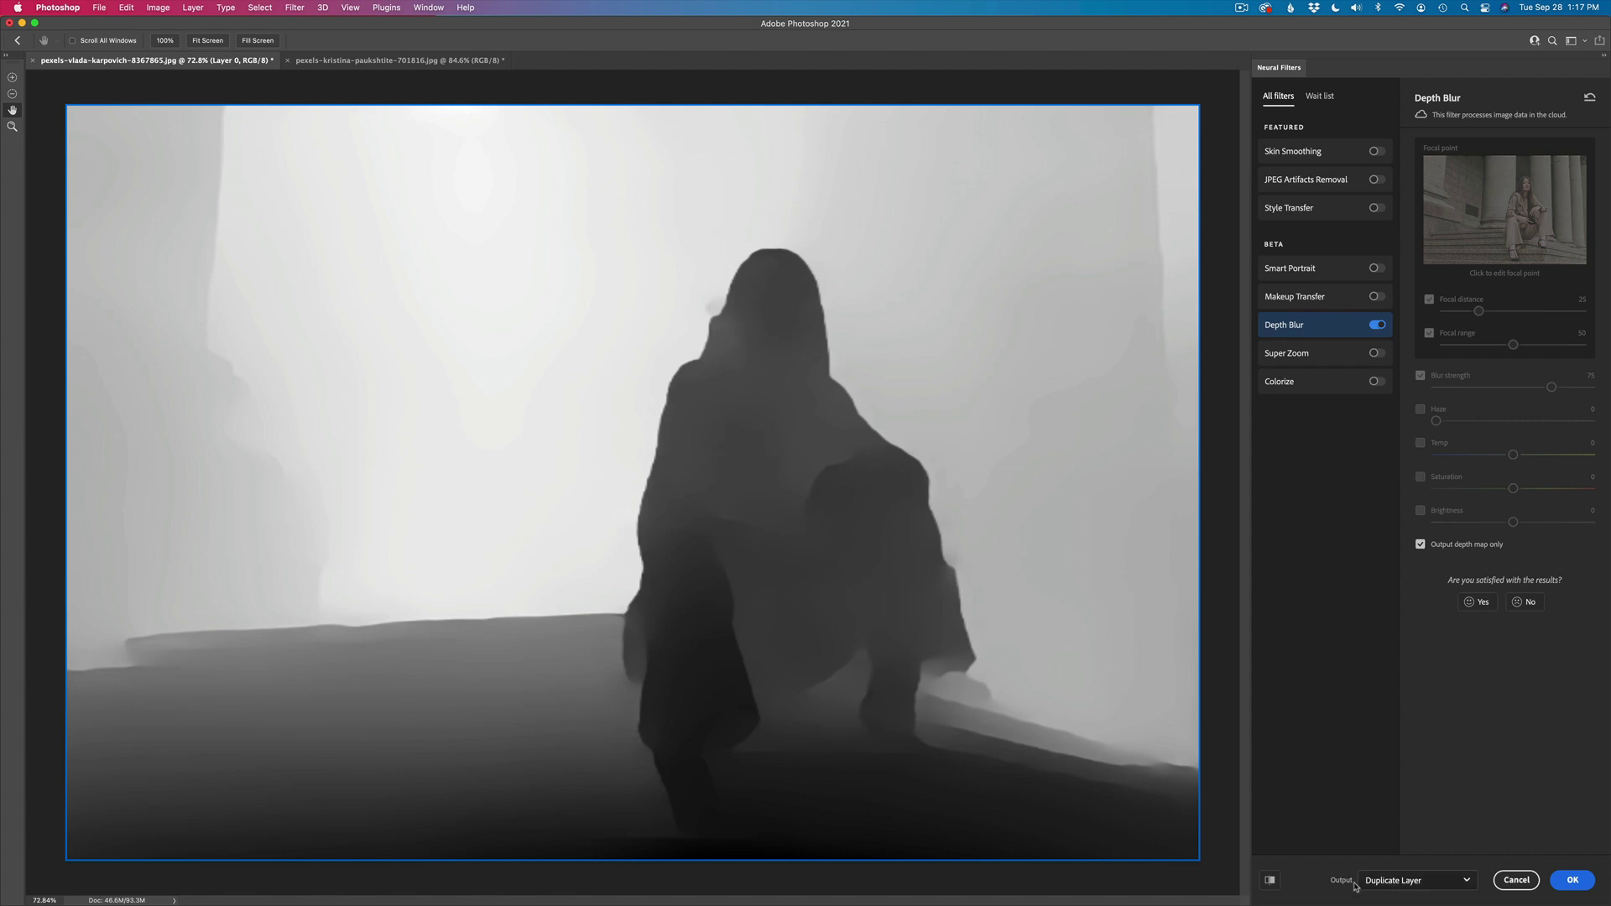
{"action": "left_click", "coordinate": [1464, 882]}
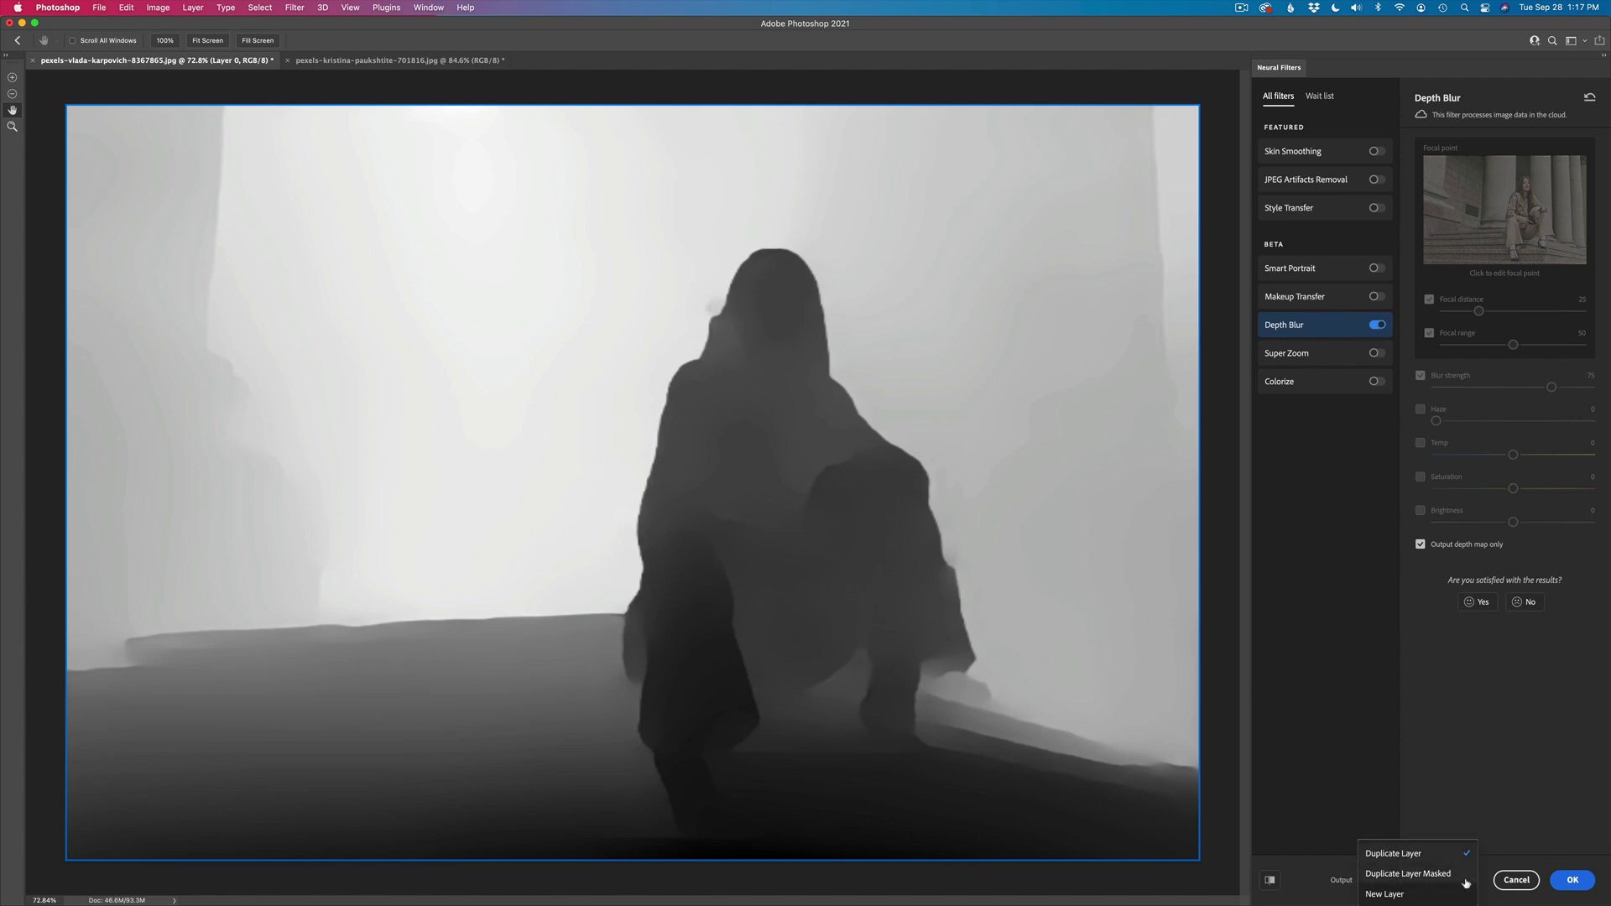
{"action": "left_click", "coordinate": [1431, 855]}
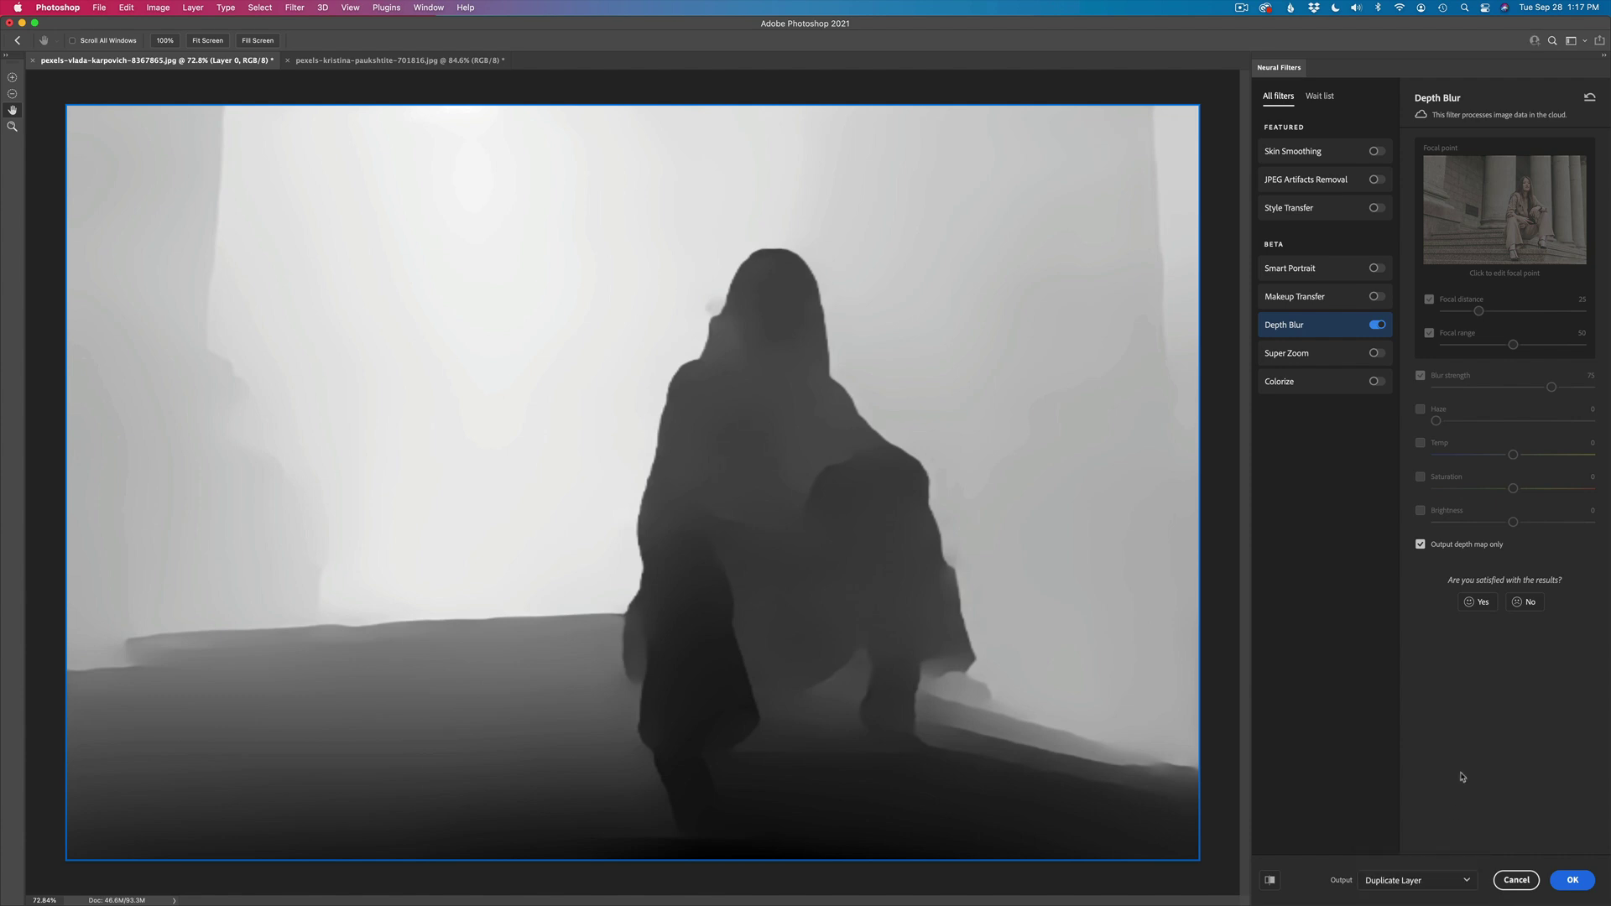
{"action": "left_click", "coordinate": [1573, 880]}
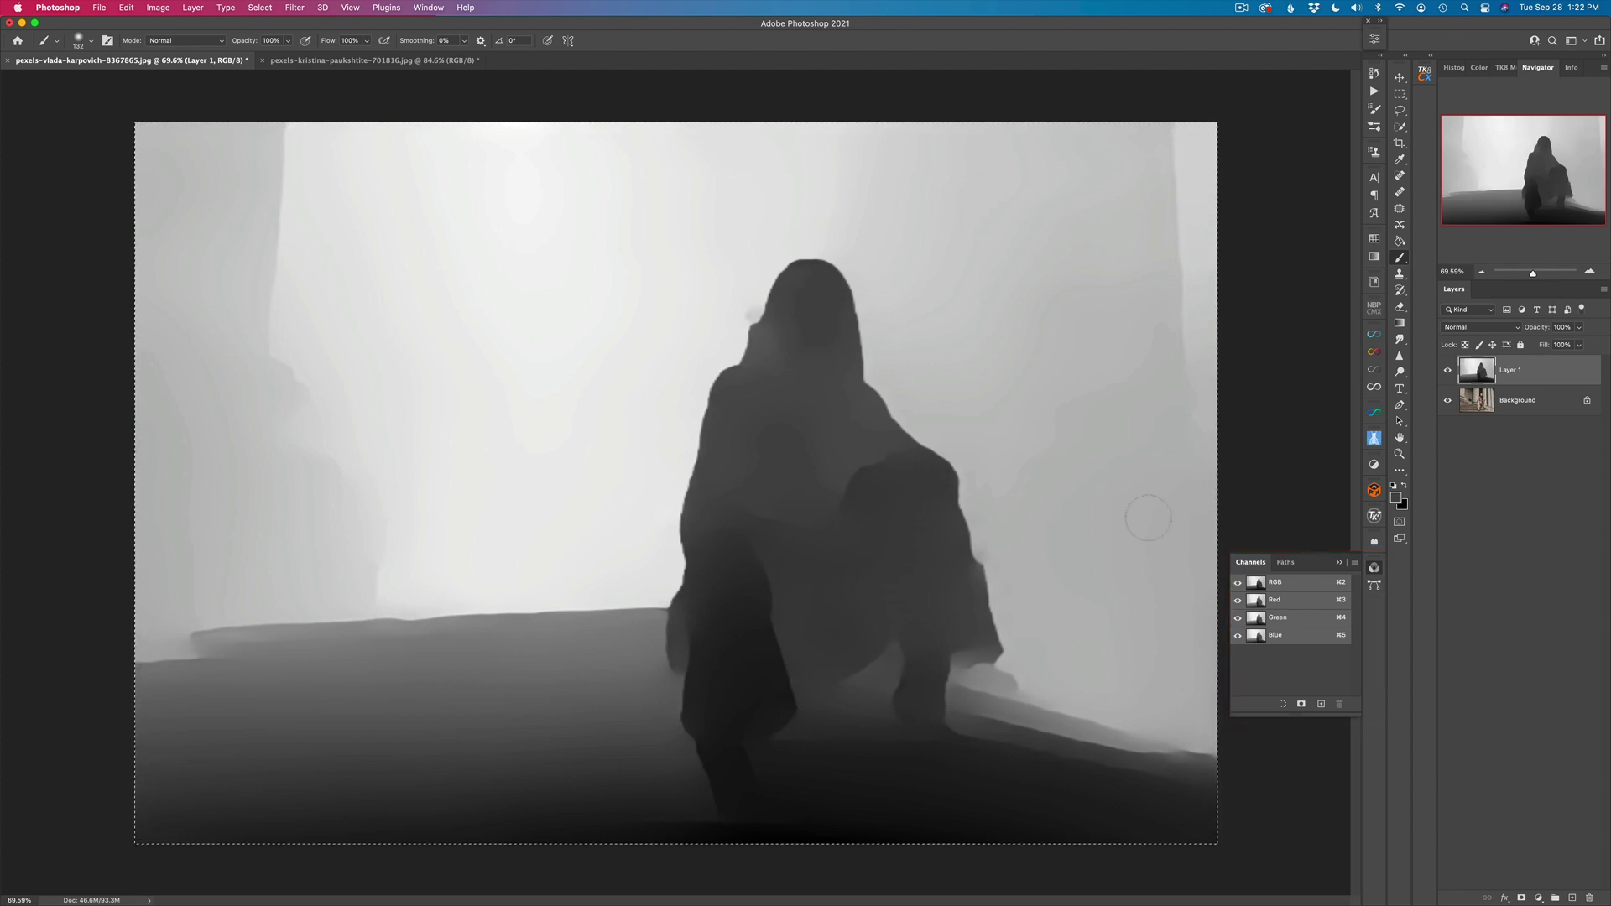
- Toggle the Move and Brush tools, then Alt-sample a grey tone near the figure's head
{"action": "key", "text": "v"}
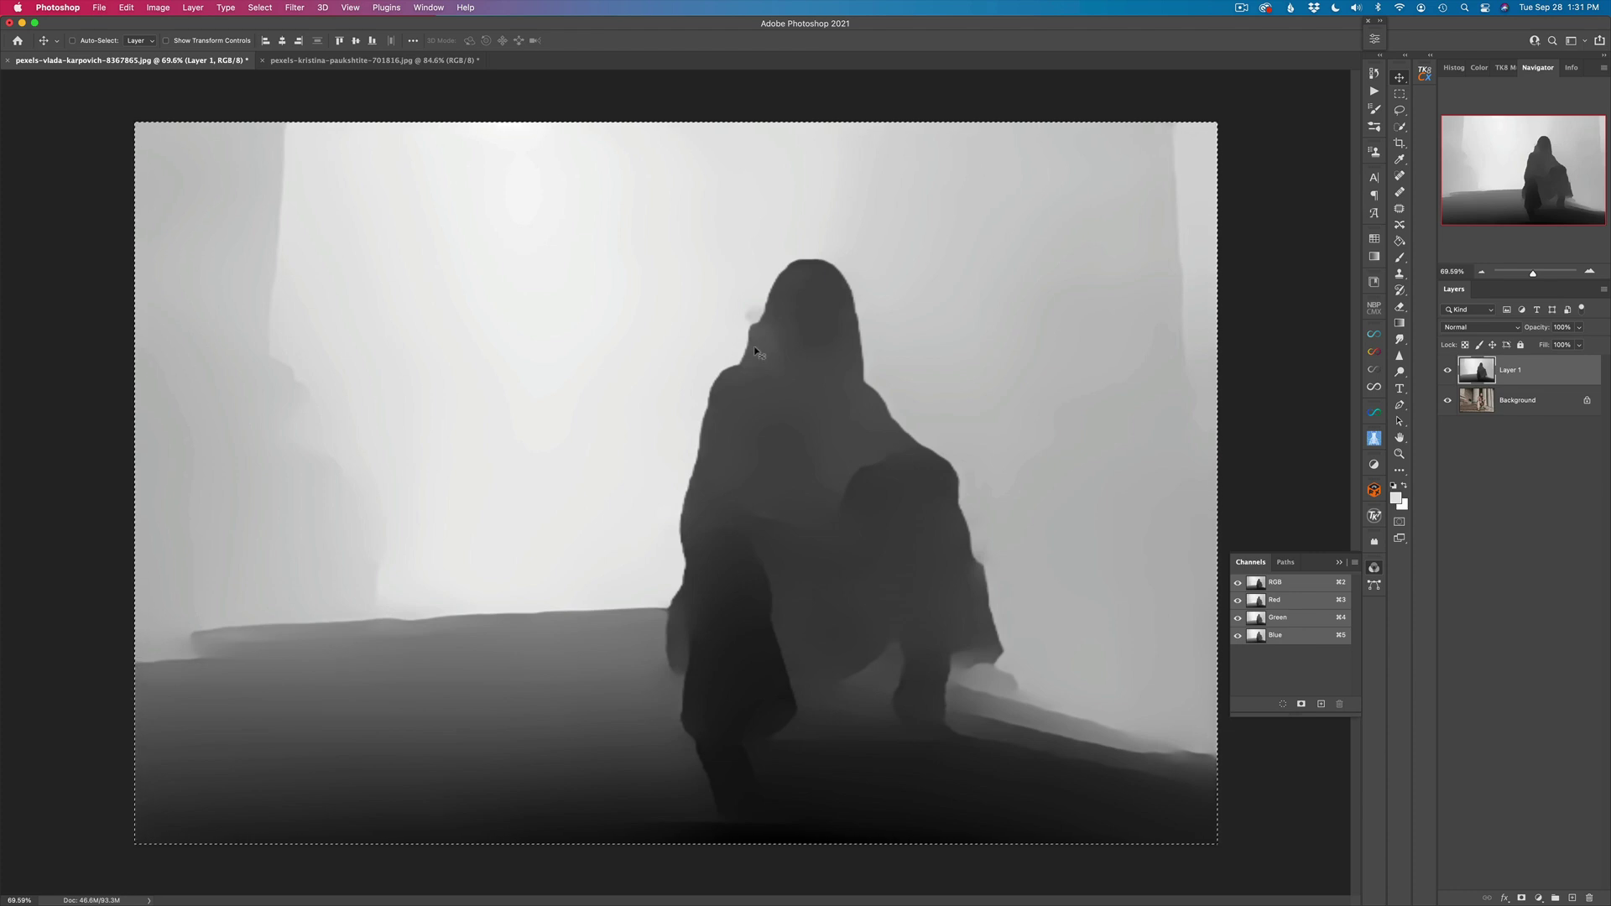
{"action": "key", "text": "b"}
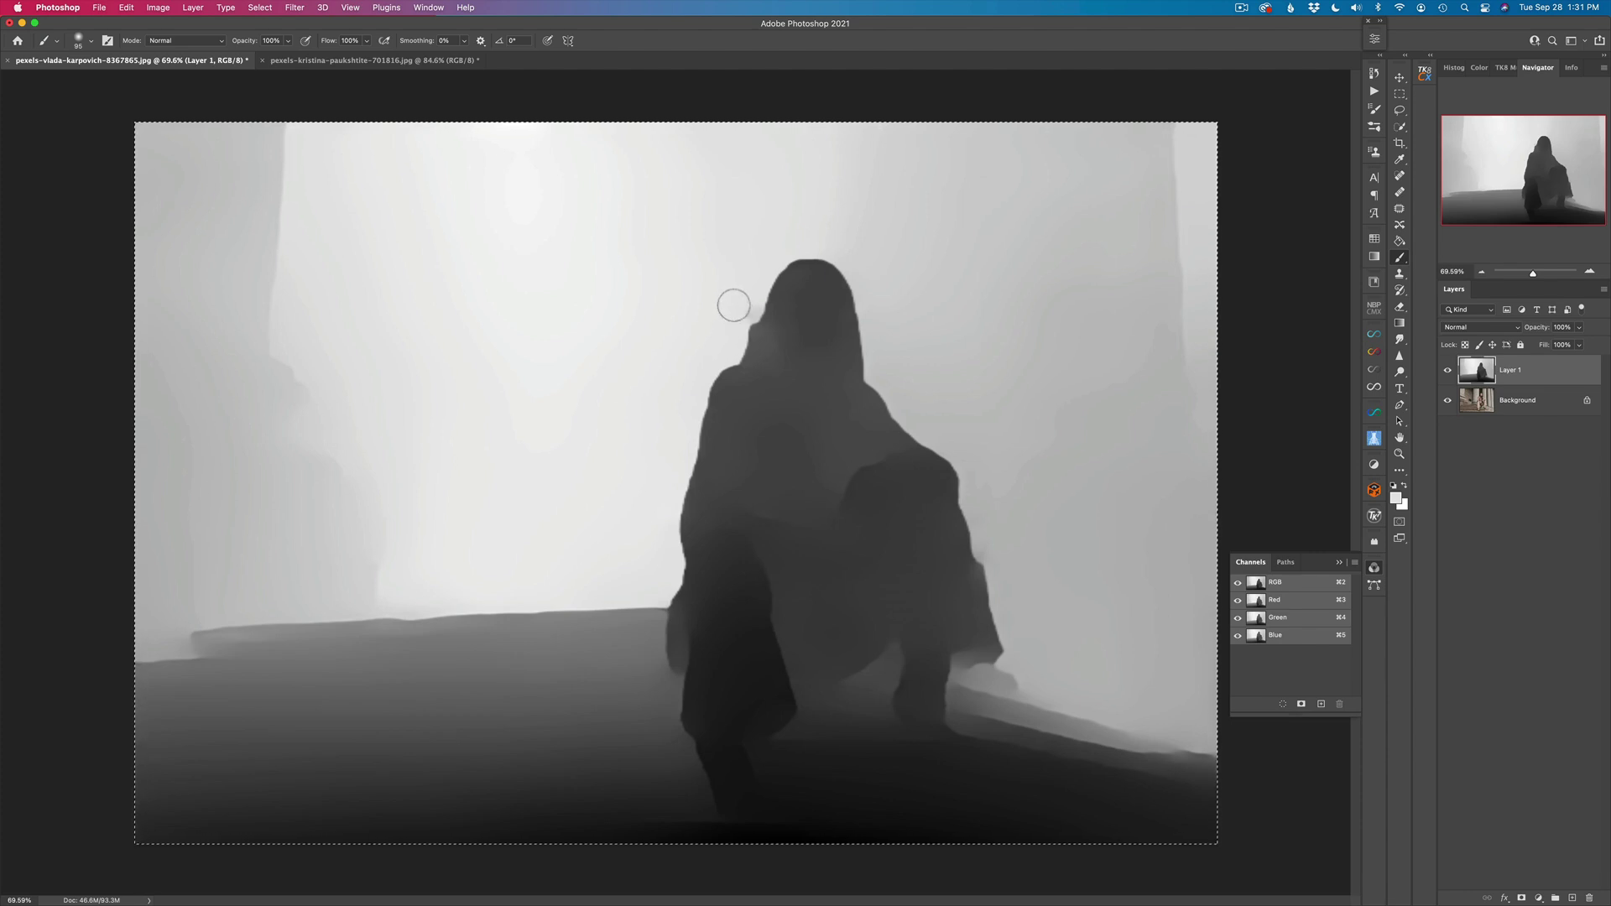
{"action": "key", "text": "alt"}
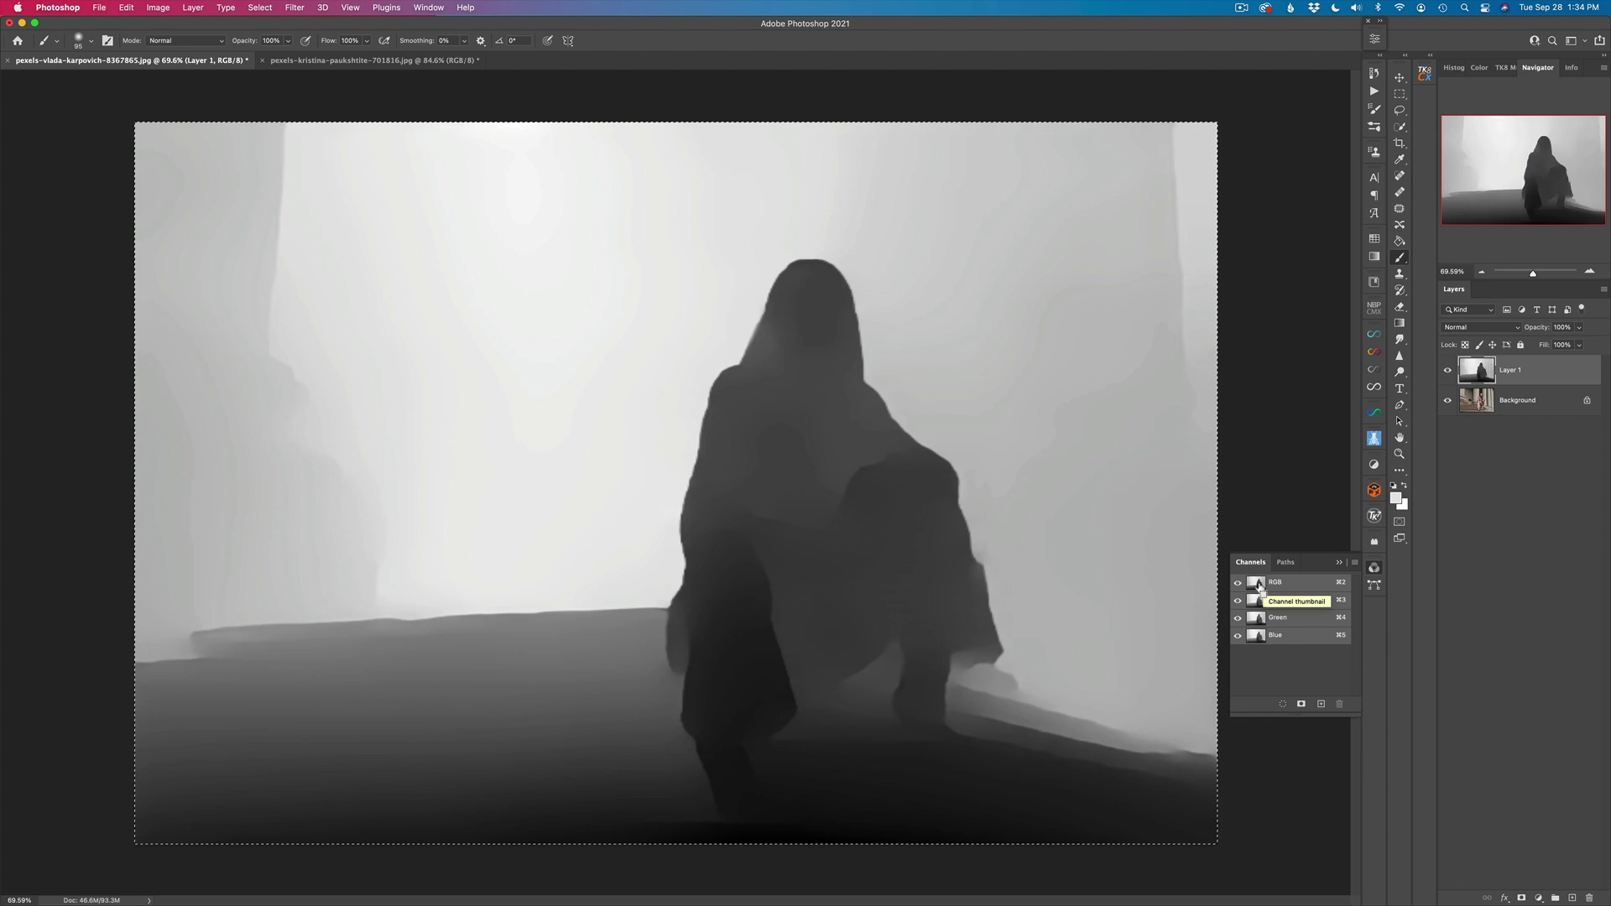
- Load the depth map's brightness as a selection and fill it white in a new alpha channel
{"action": "left_click", "coordinate": [1259, 587], "text": "super"}
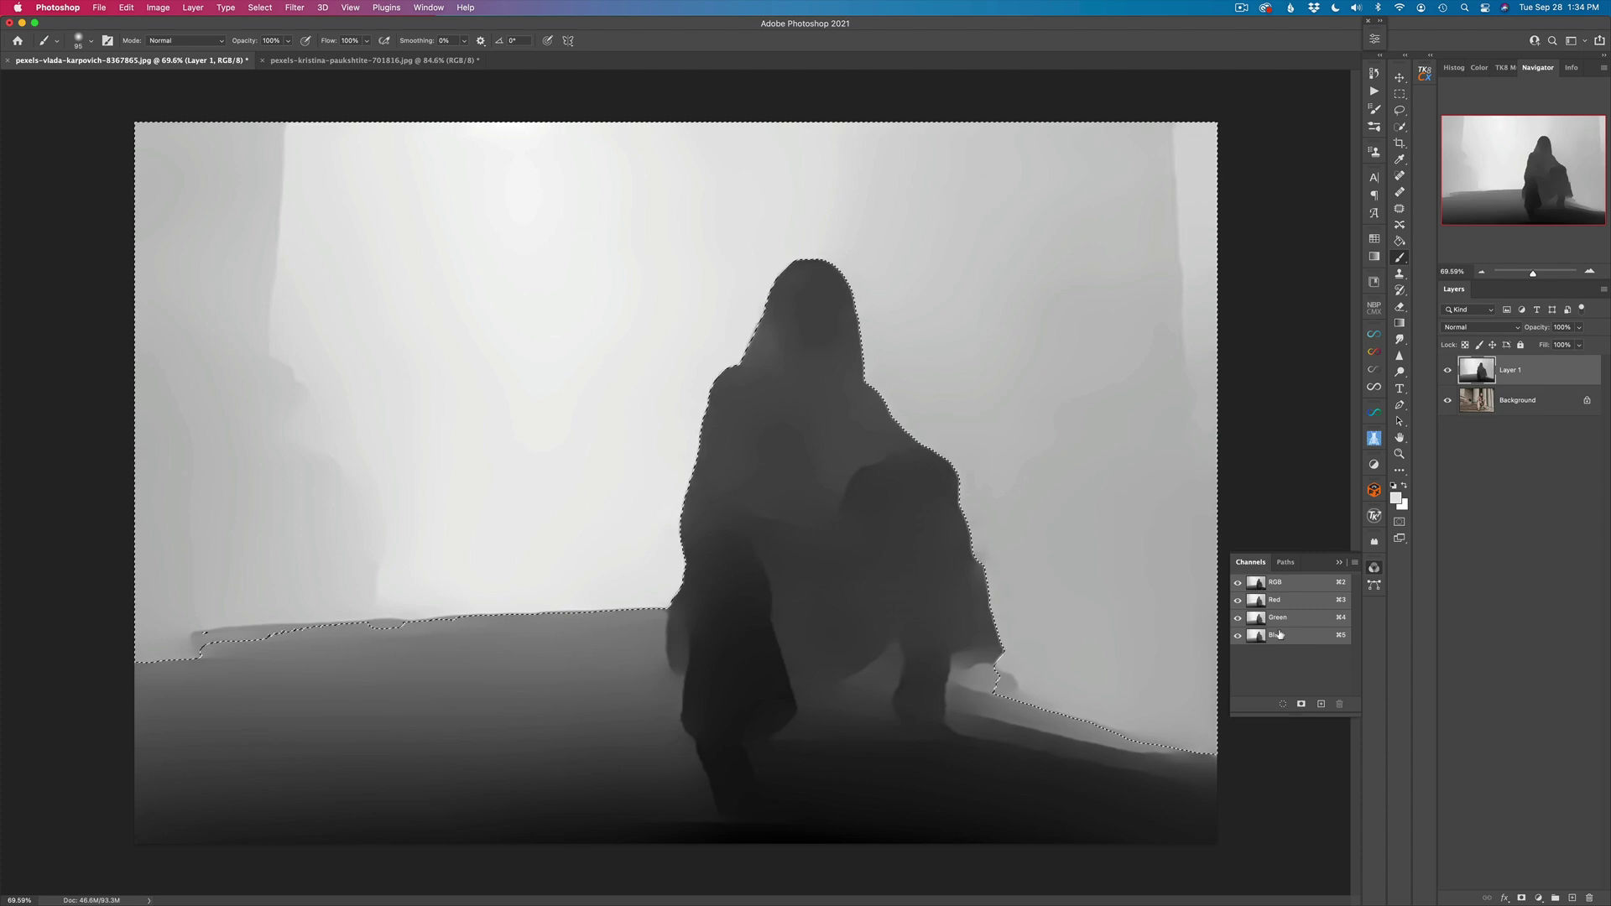
{"action": "left_click", "coordinate": [1322, 706]}
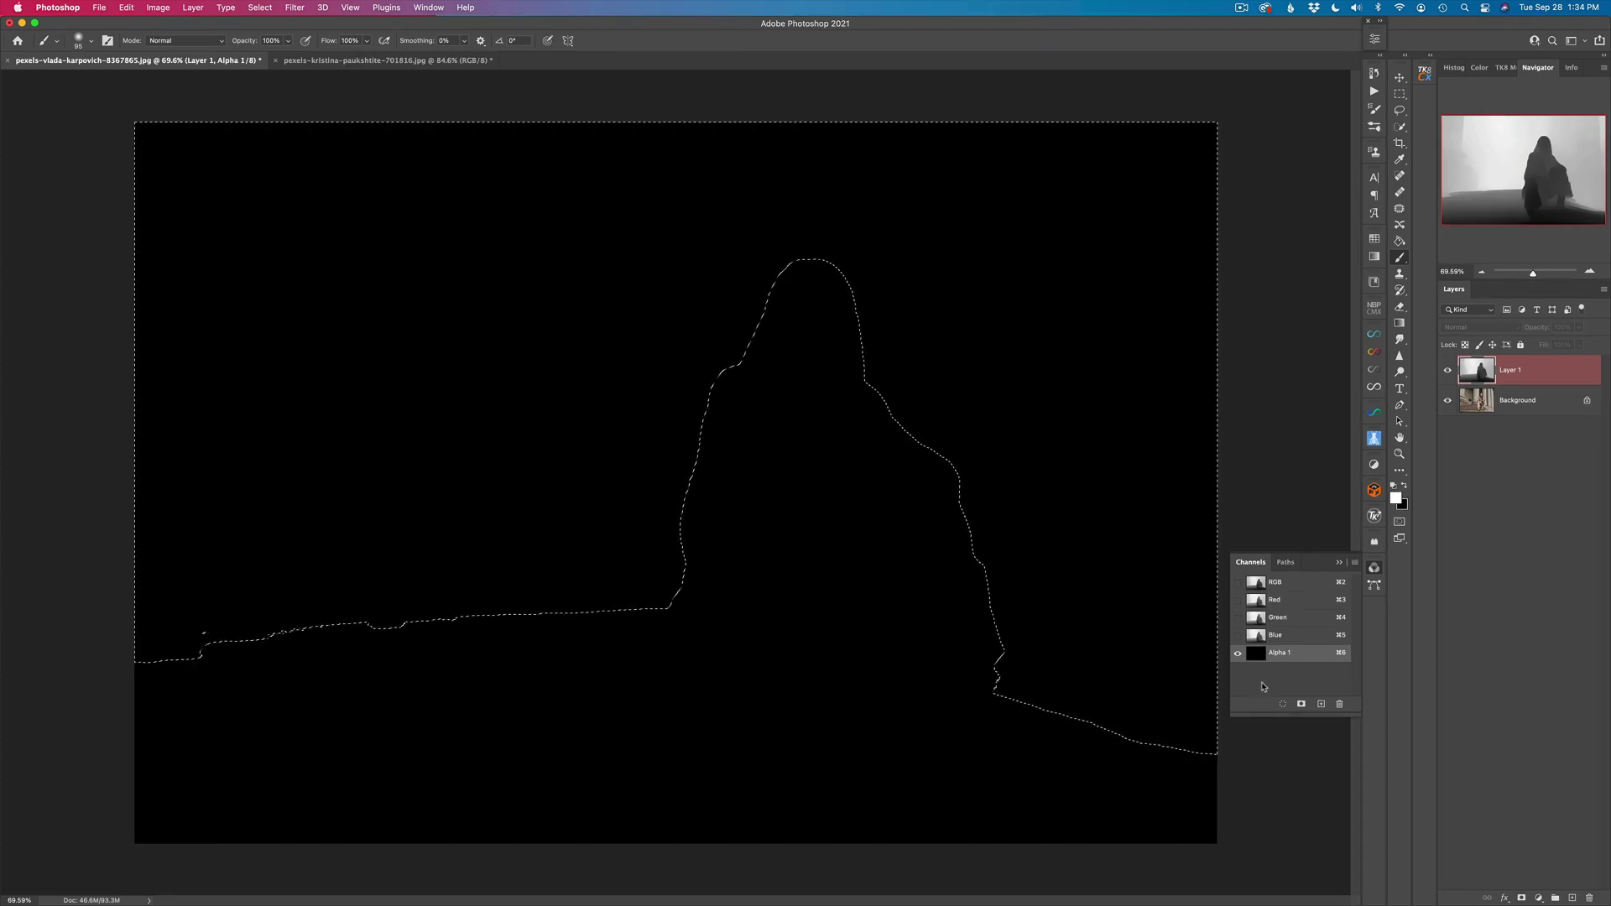
{"action": "key", "text": "shift+BackSpace"}
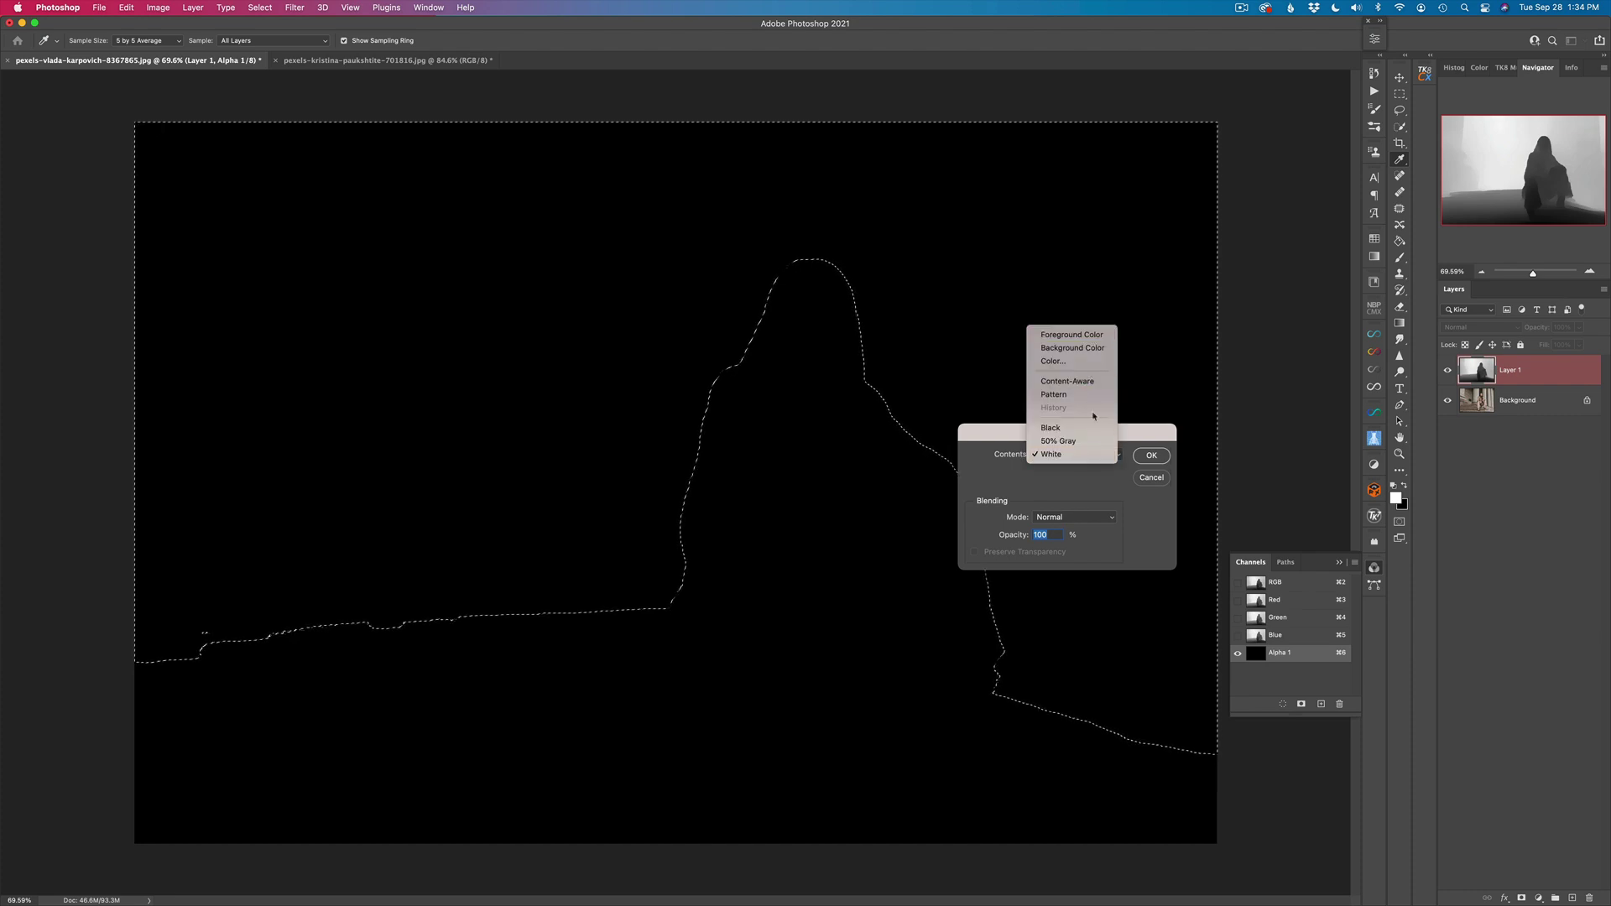
{"action": "left_click", "coordinate": [1151, 455]}
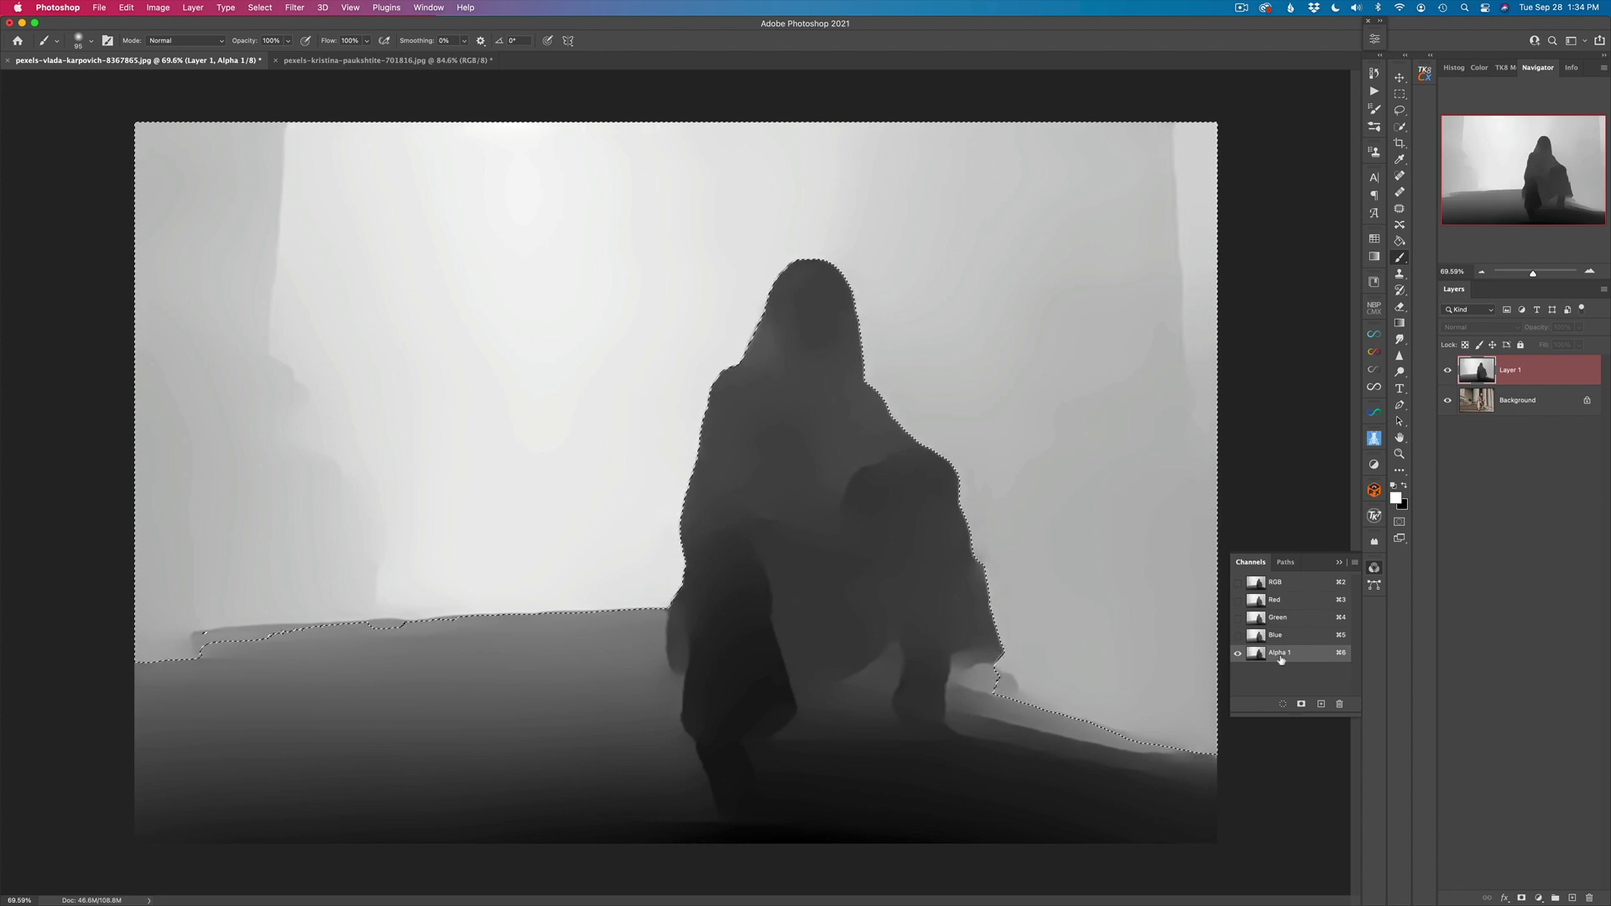
- Rename the Alpha 1 channel to 'Depth Map', load it as a selection, then deselect
{"action": "double_click", "coordinate": [1280, 657]}
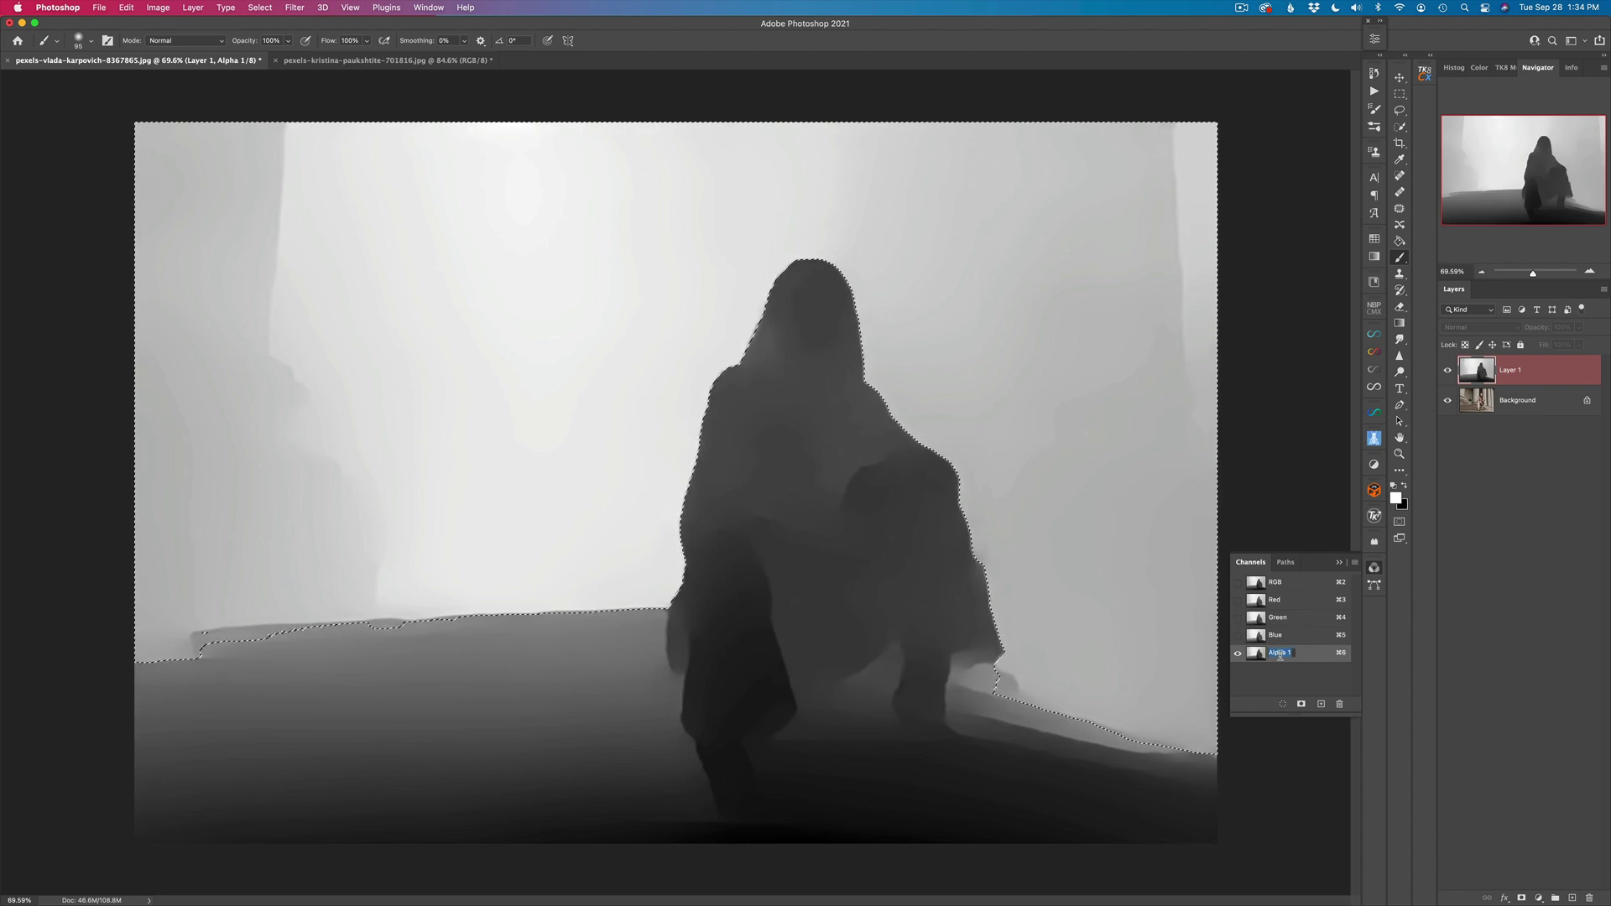
{"action": "type", "text": "Depth Map"}
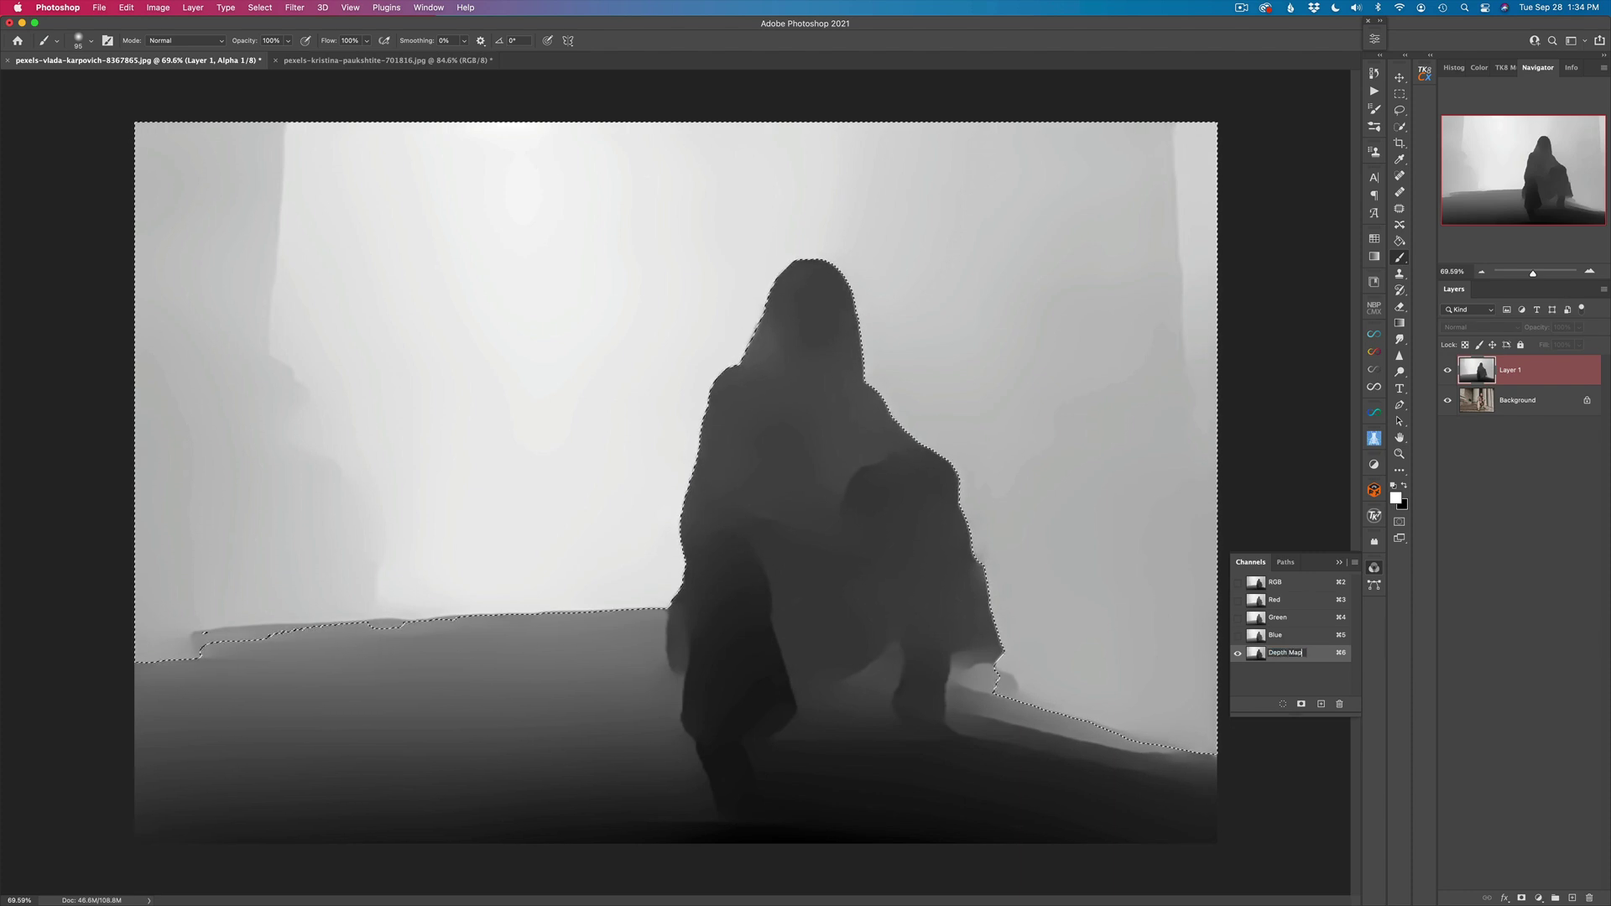
{"action": "key", "text": "Return"}
{"action": "key", "text": "super+d"}
{"action": "left_click", "coordinate": [1281, 659], "text": "super"}
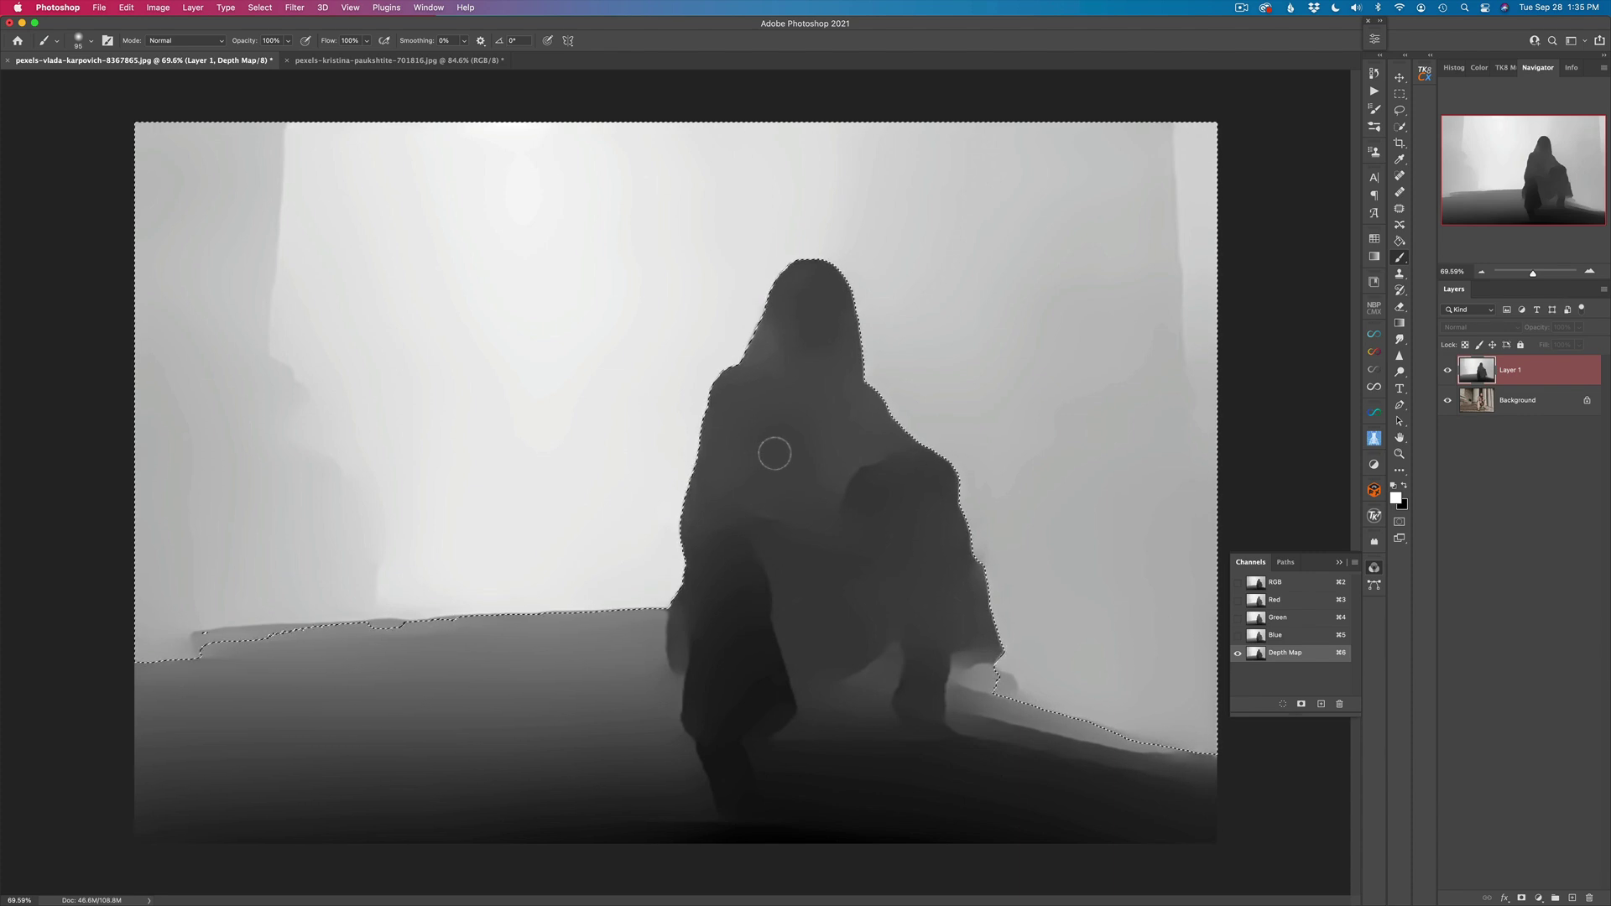
{"action": "key", "text": "super+d"}
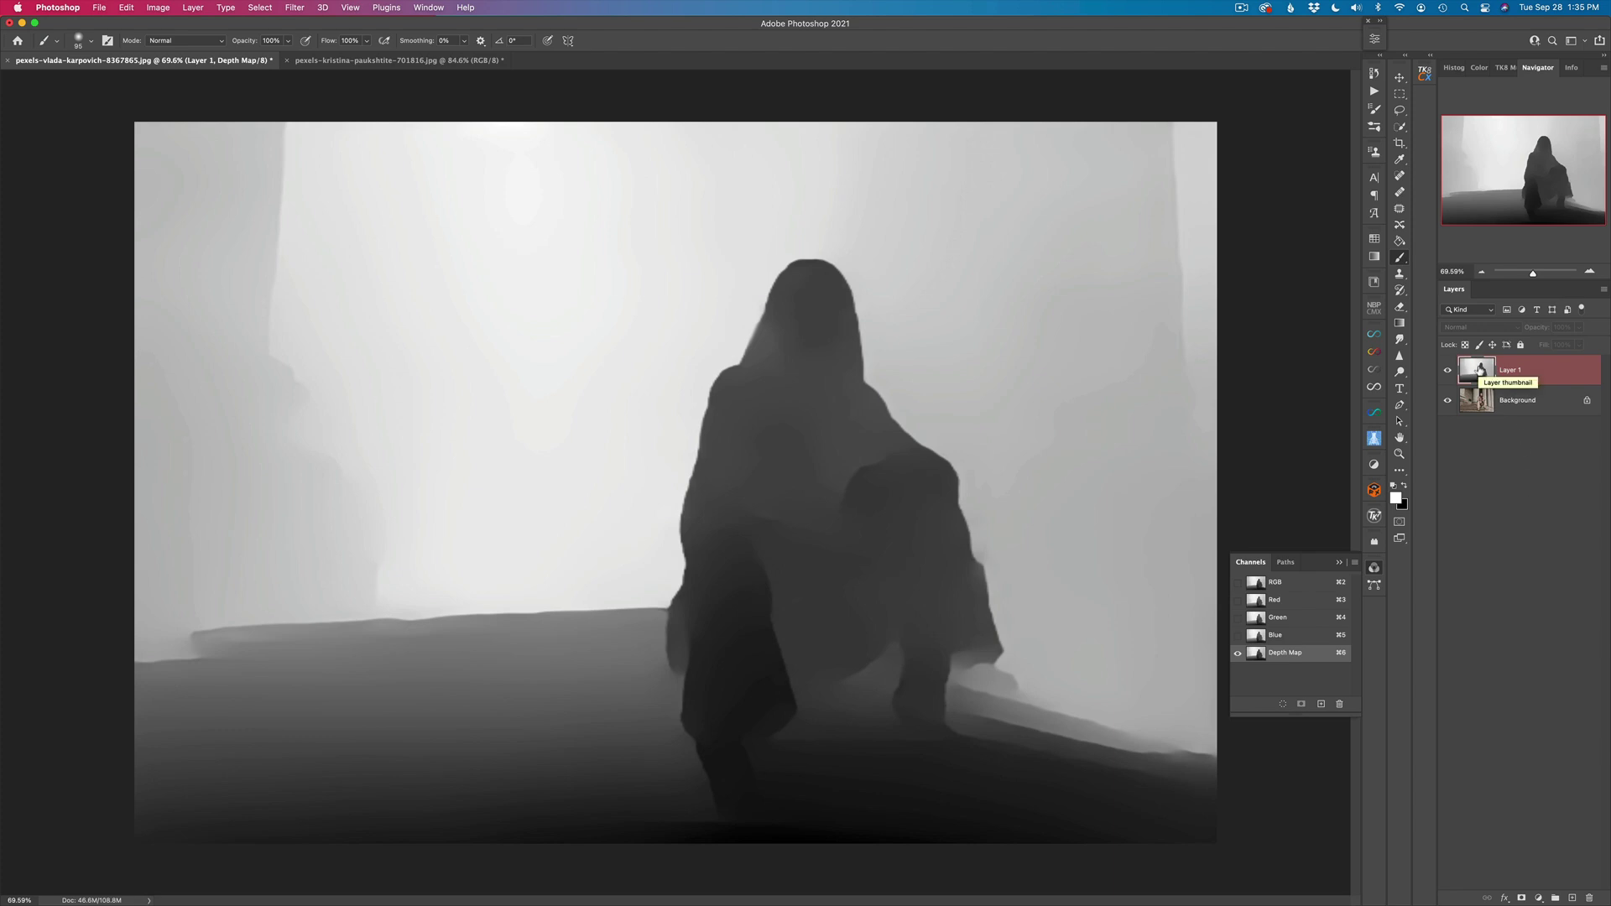
- Delete the grey depth-map Layer 1 and duplicate the Background photo into a new layer
{"action": "left_click_drag", "start_coordinate": [1479, 369], "coordinate": [1589, 898]}
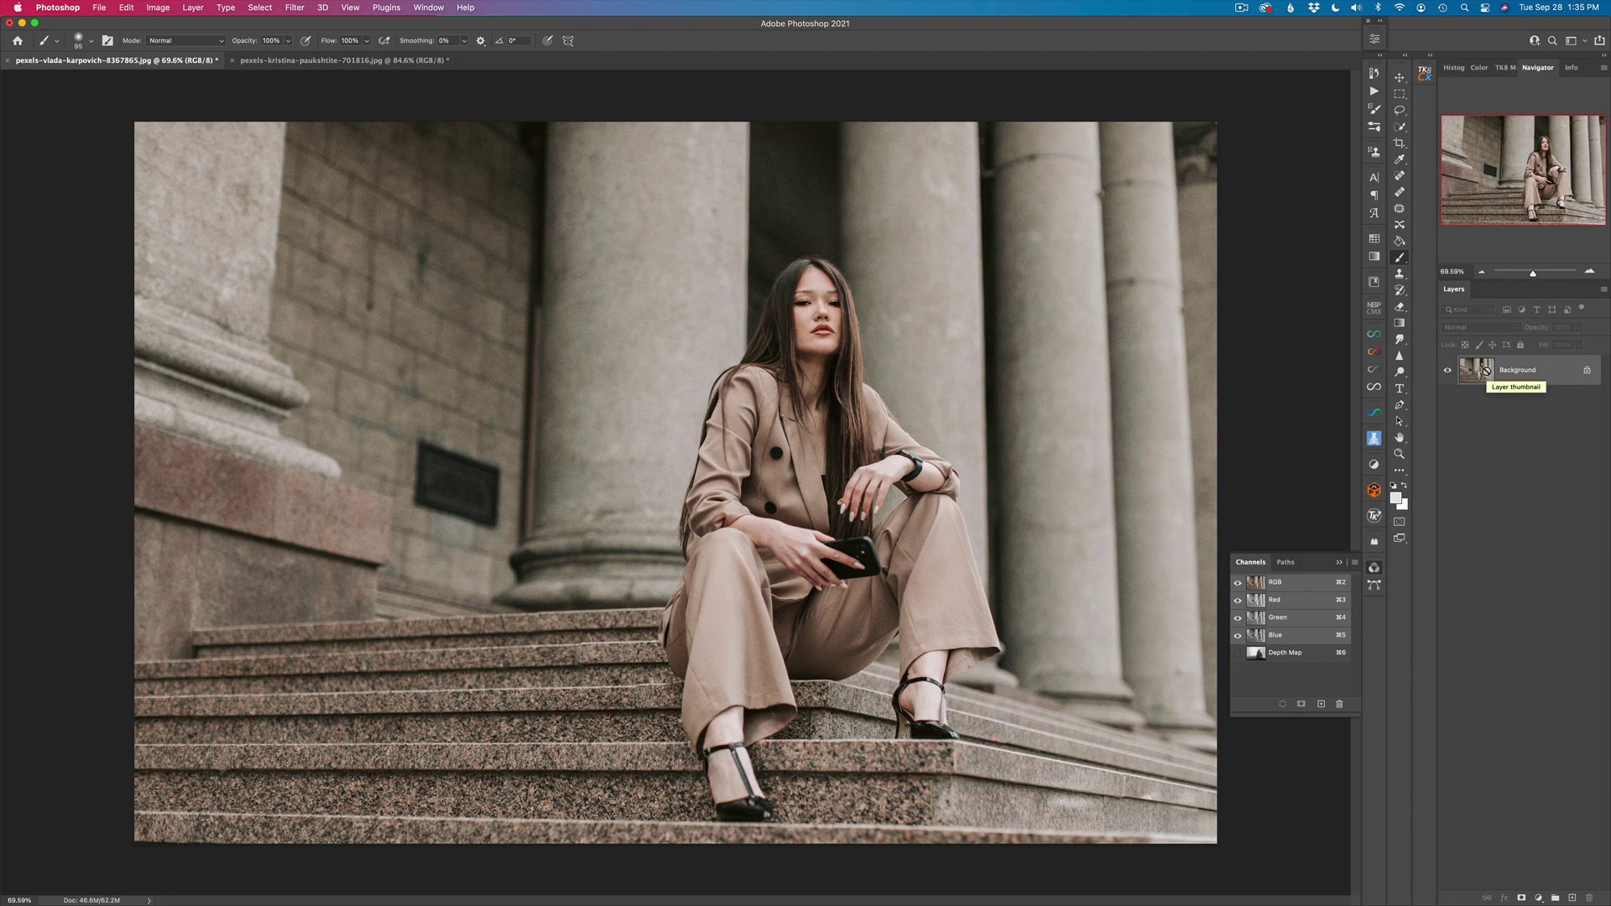
{"action": "key", "text": "super+j"}
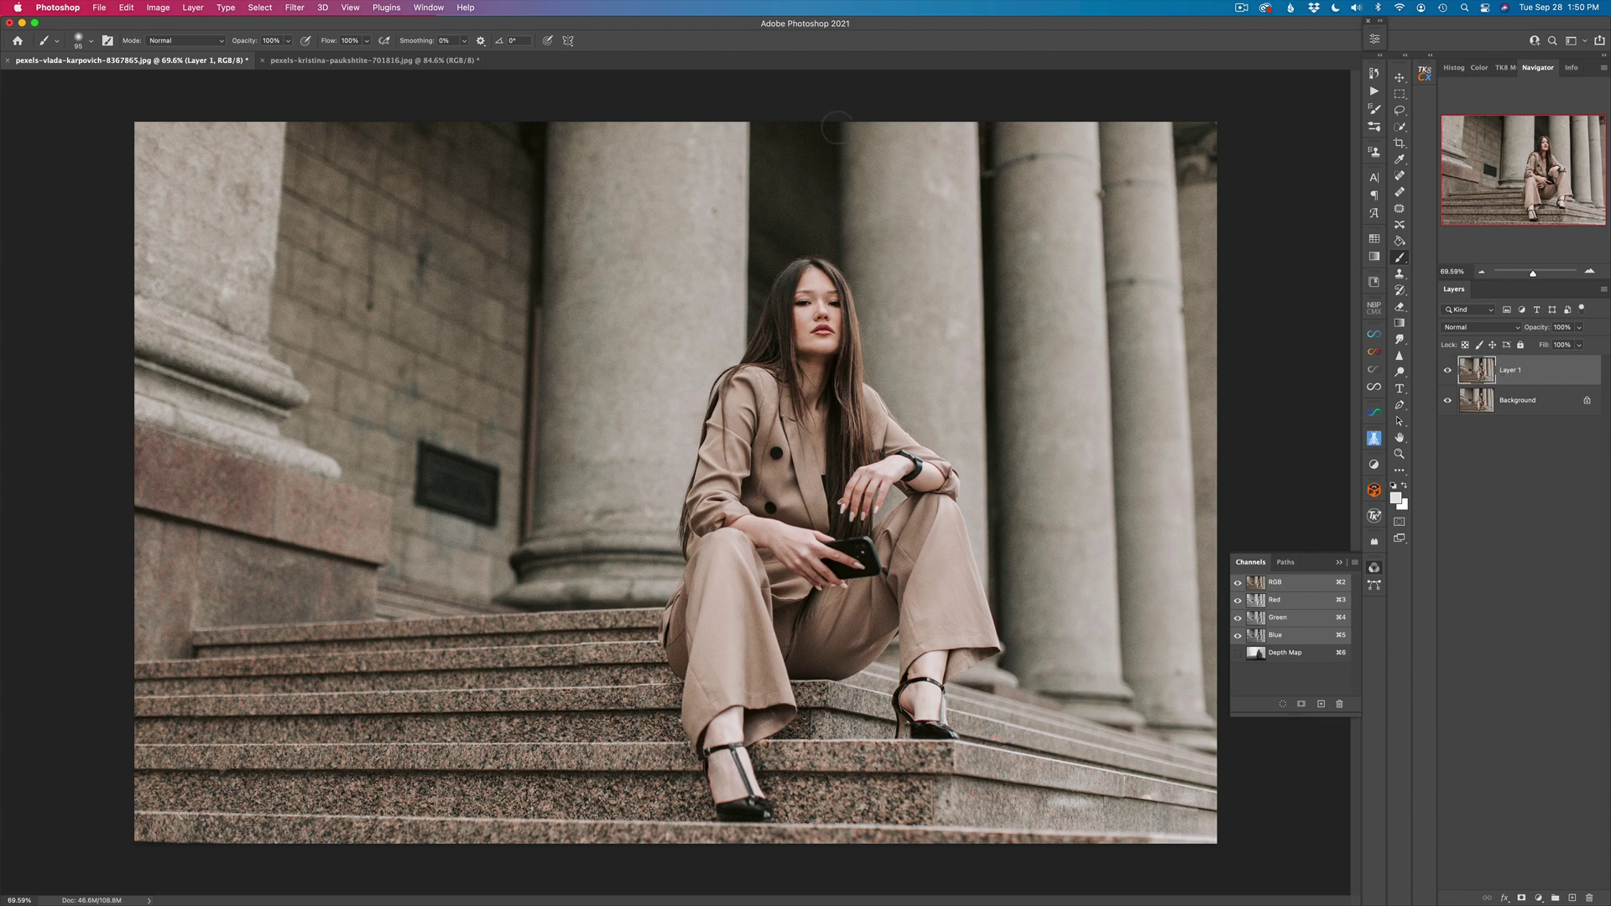
- Open Filter > Blur > Lens Blur on the duplicated photo layer
{"action": "left_click", "coordinate": [295, 8]}
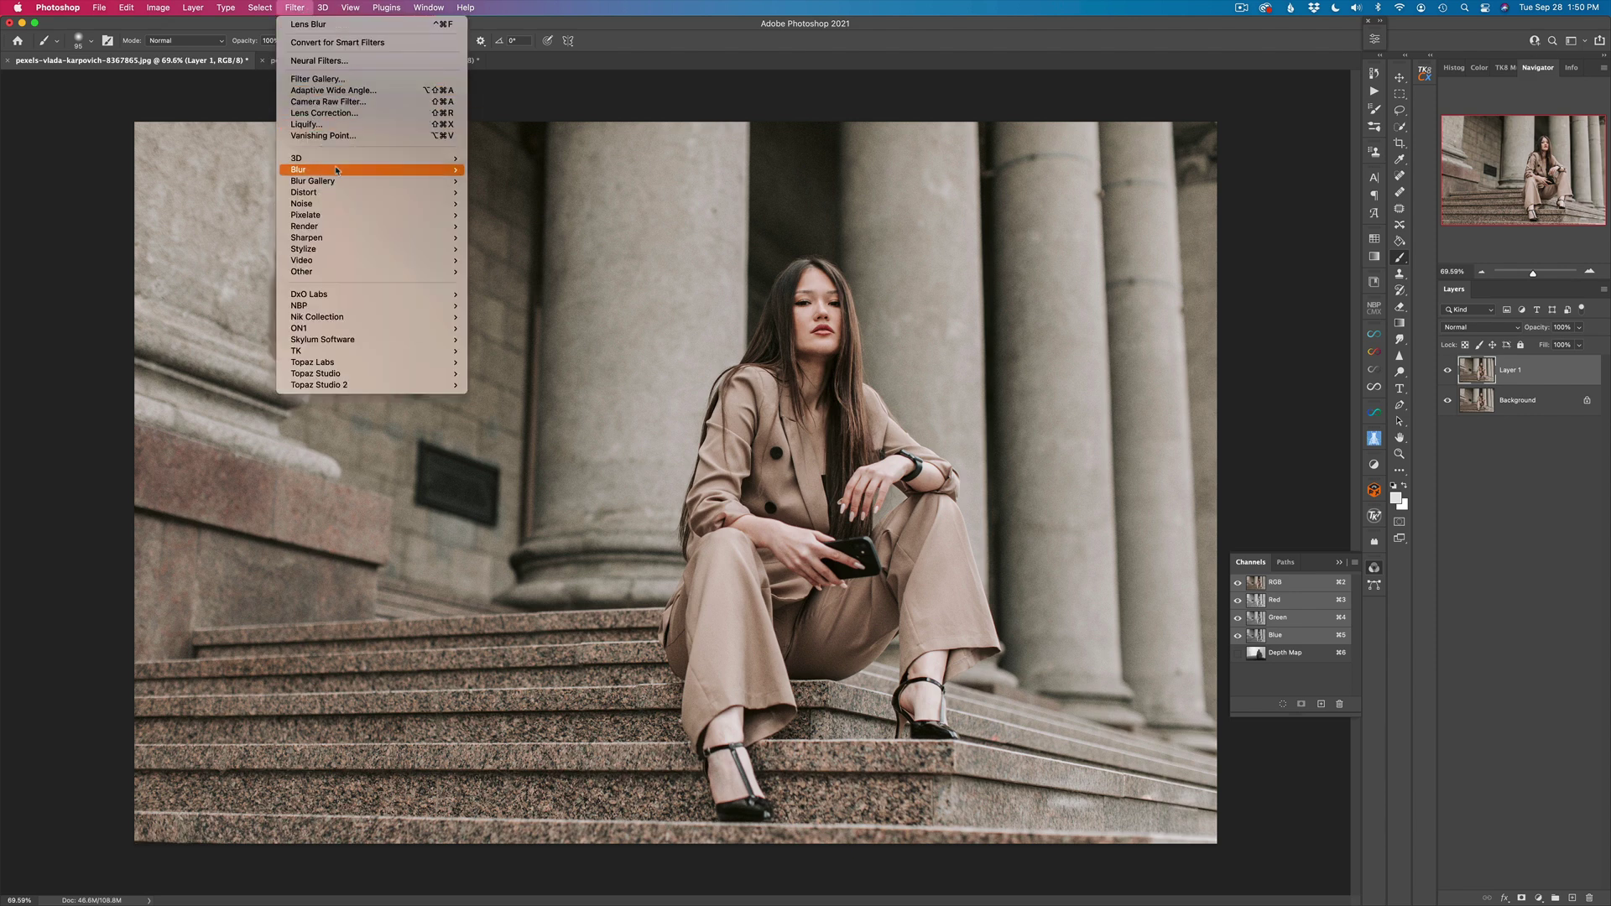
{"action": "mouse_move", "coordinate": [462, 174]}
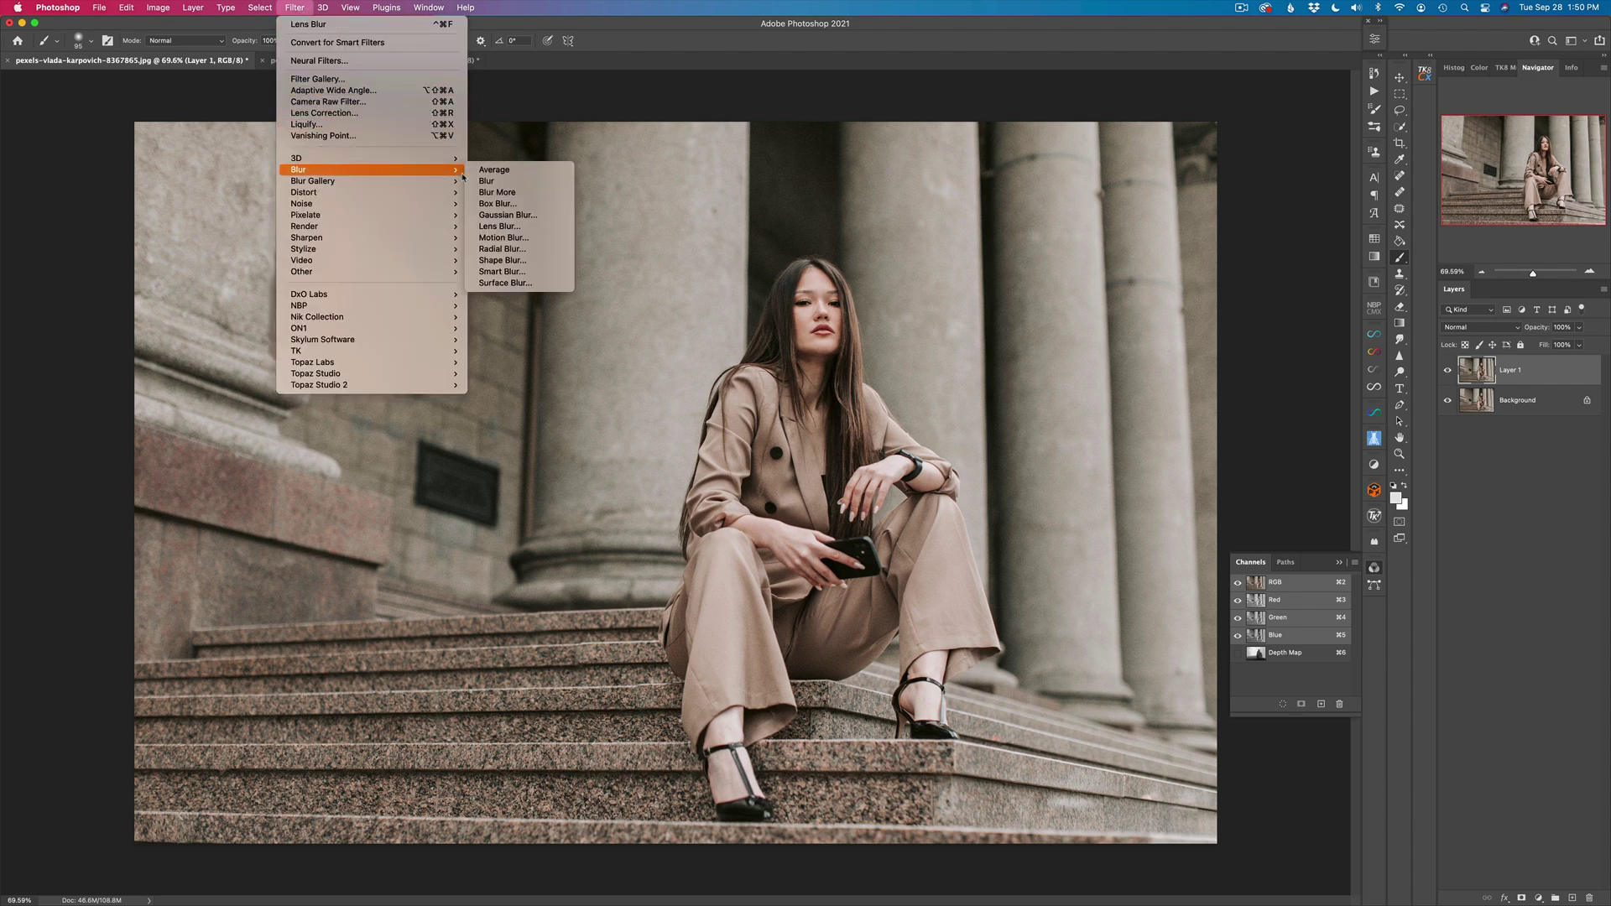
{"action": "left_click", "coordinate": [518, 230]}
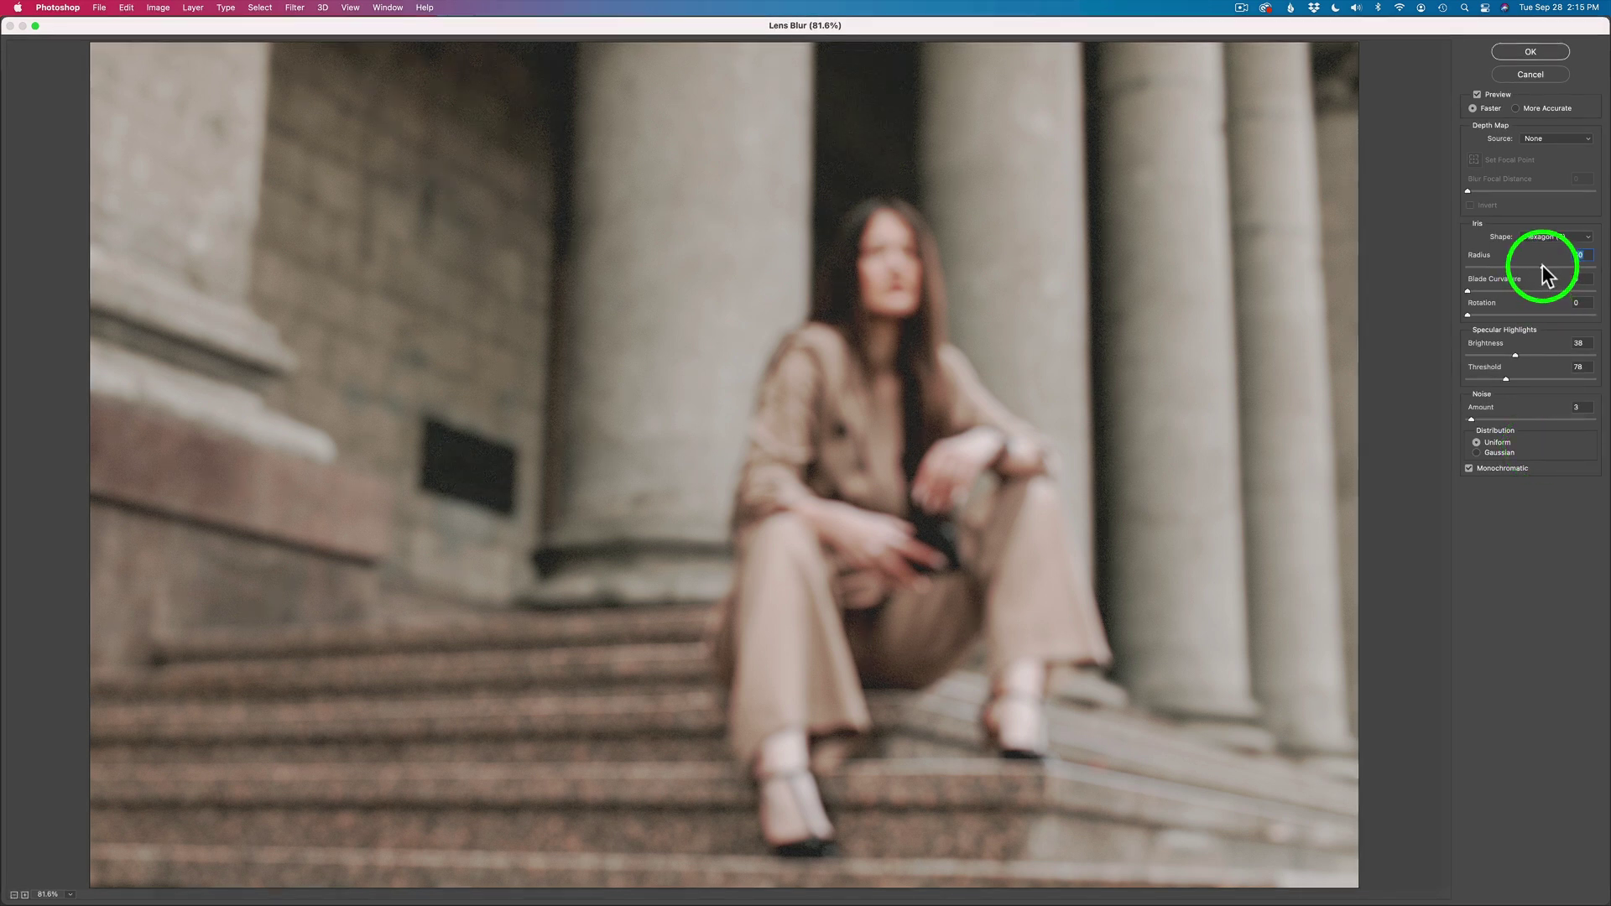
- Set the Lens Blur radius to 100 and the Depth Map Source to the Depth Map channel
{"action": "left_click_drag", "start_coordinate": [1545, 269], "coordinate": [1605, 274]}
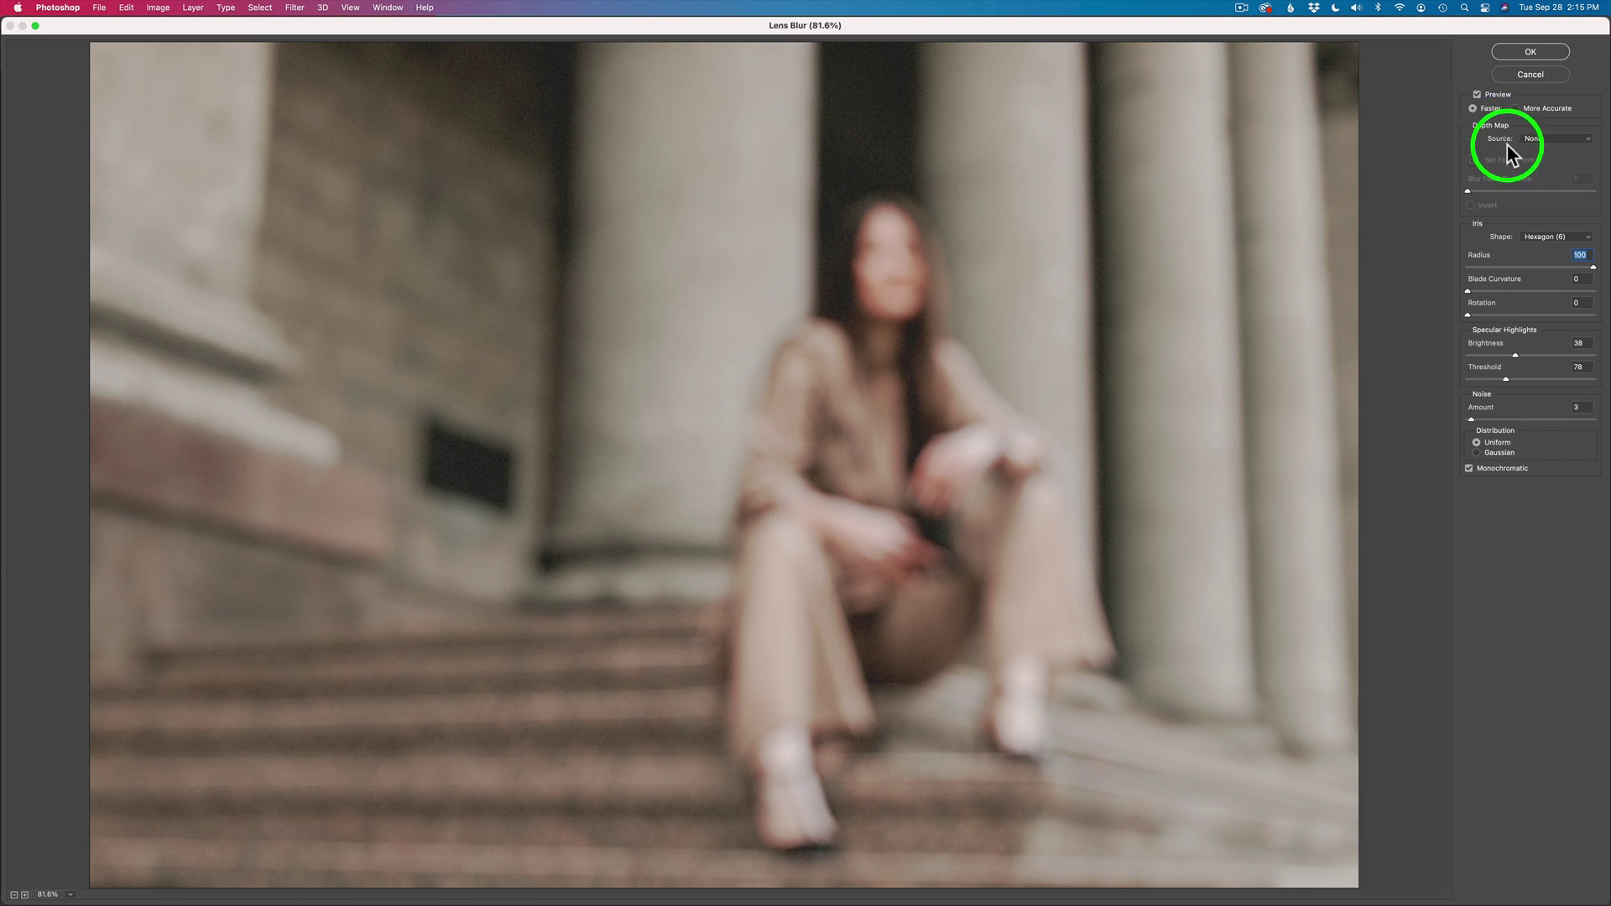
{"action": "left_click", "coordinate": [1560, 138]}
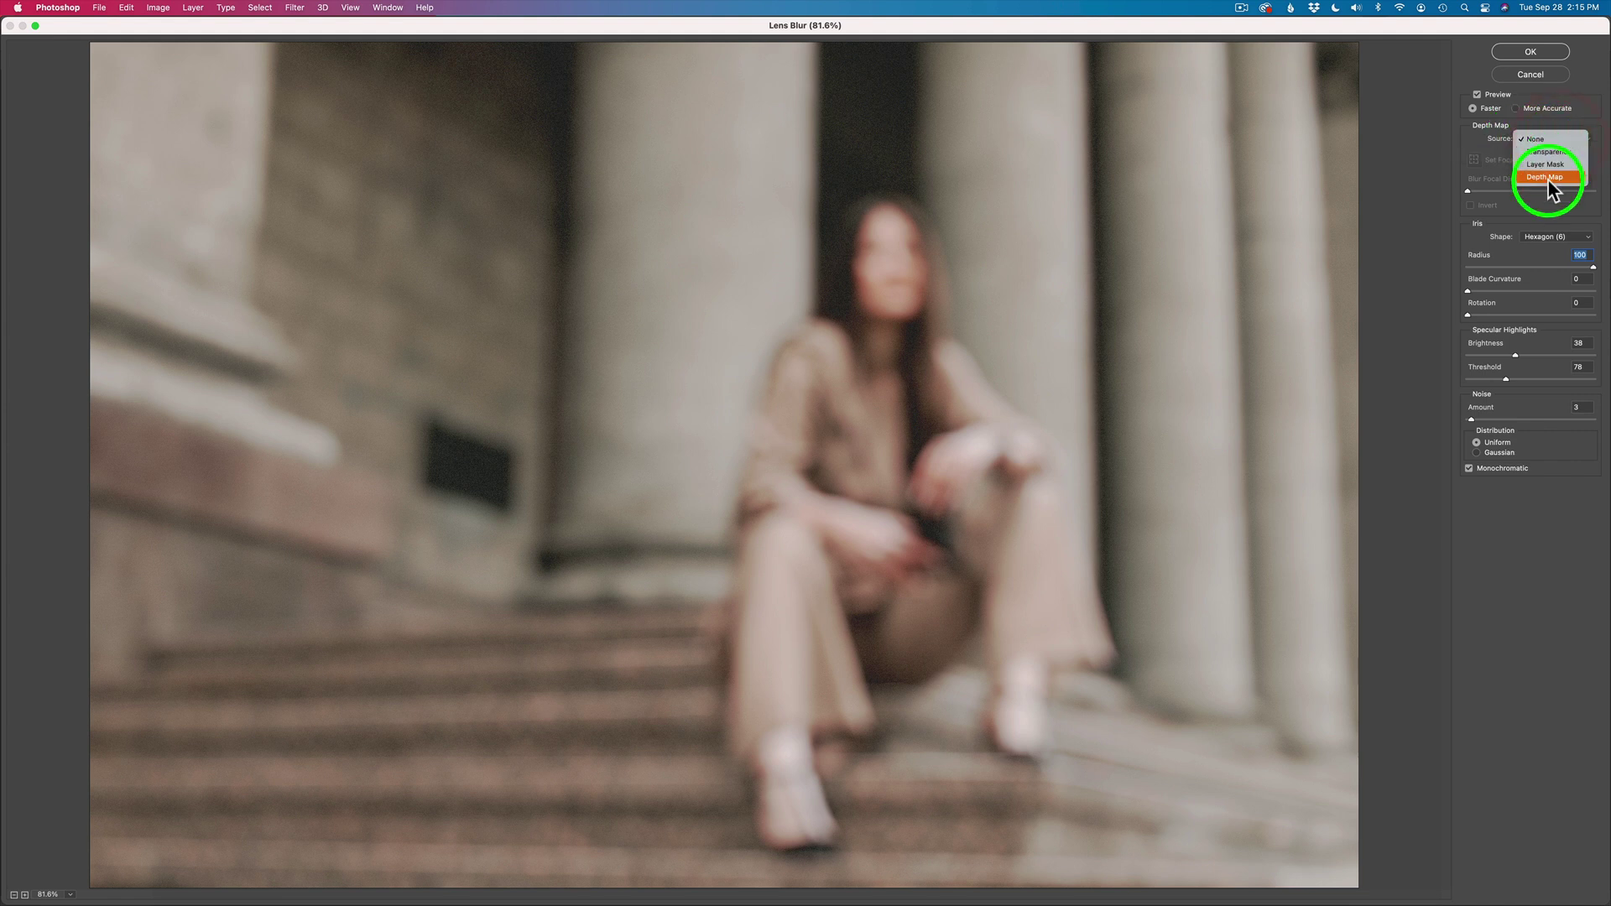
{"action": "left_click", "coordinate": [1552, 178]}
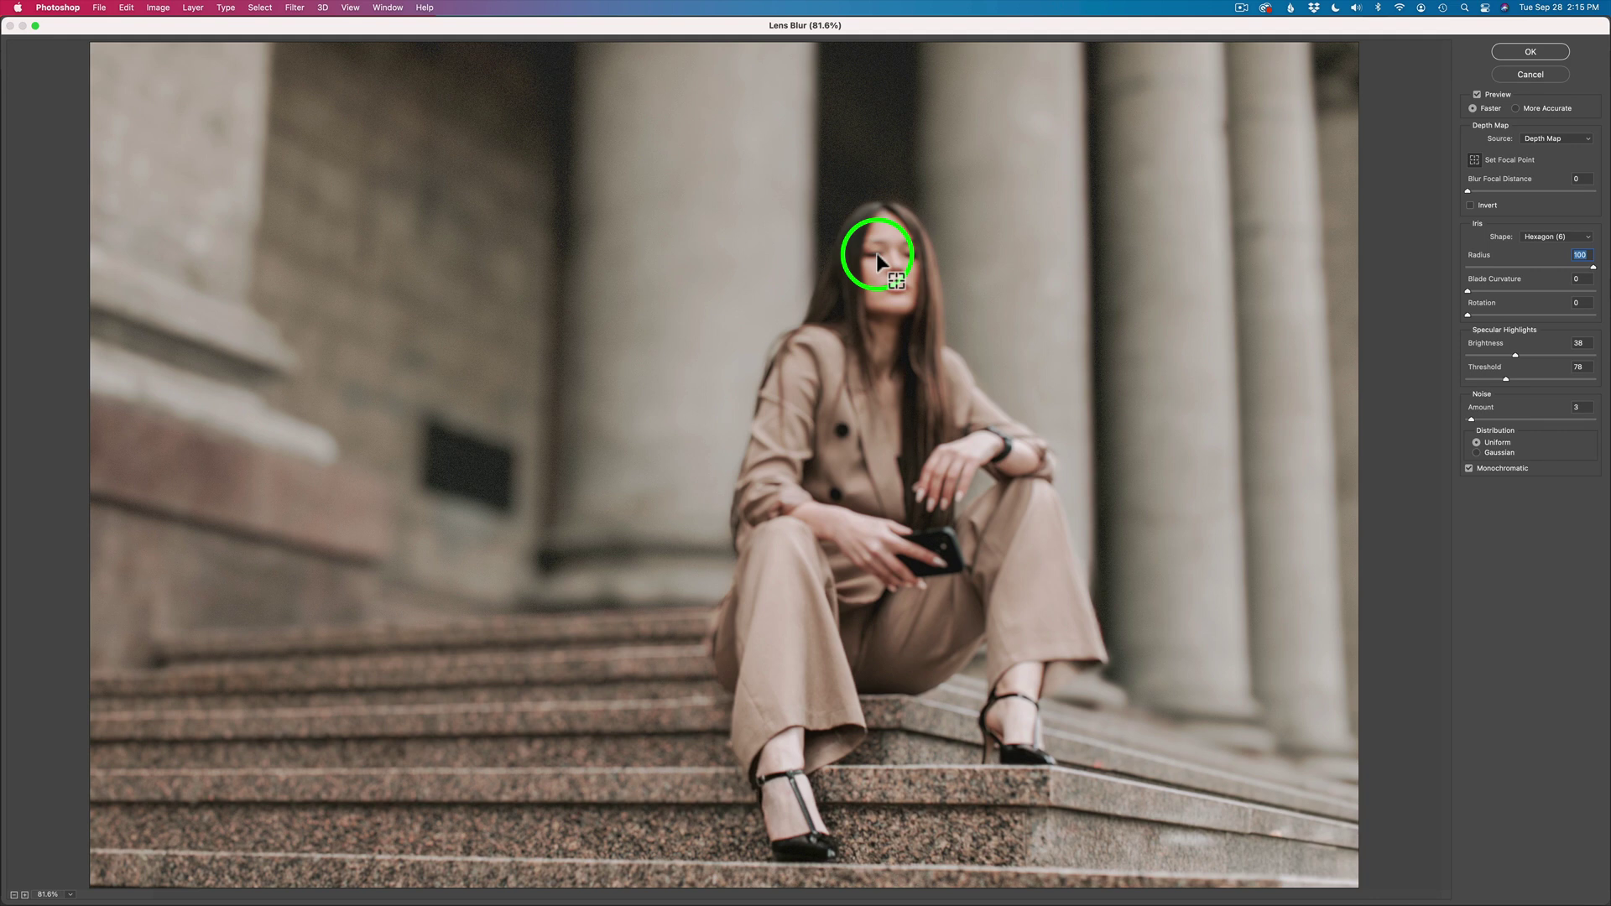
- Place the Lens Blur focal point on the woman's face, giving focal distance 54
{"action": "left_click", "coordinate": [876, 254]}
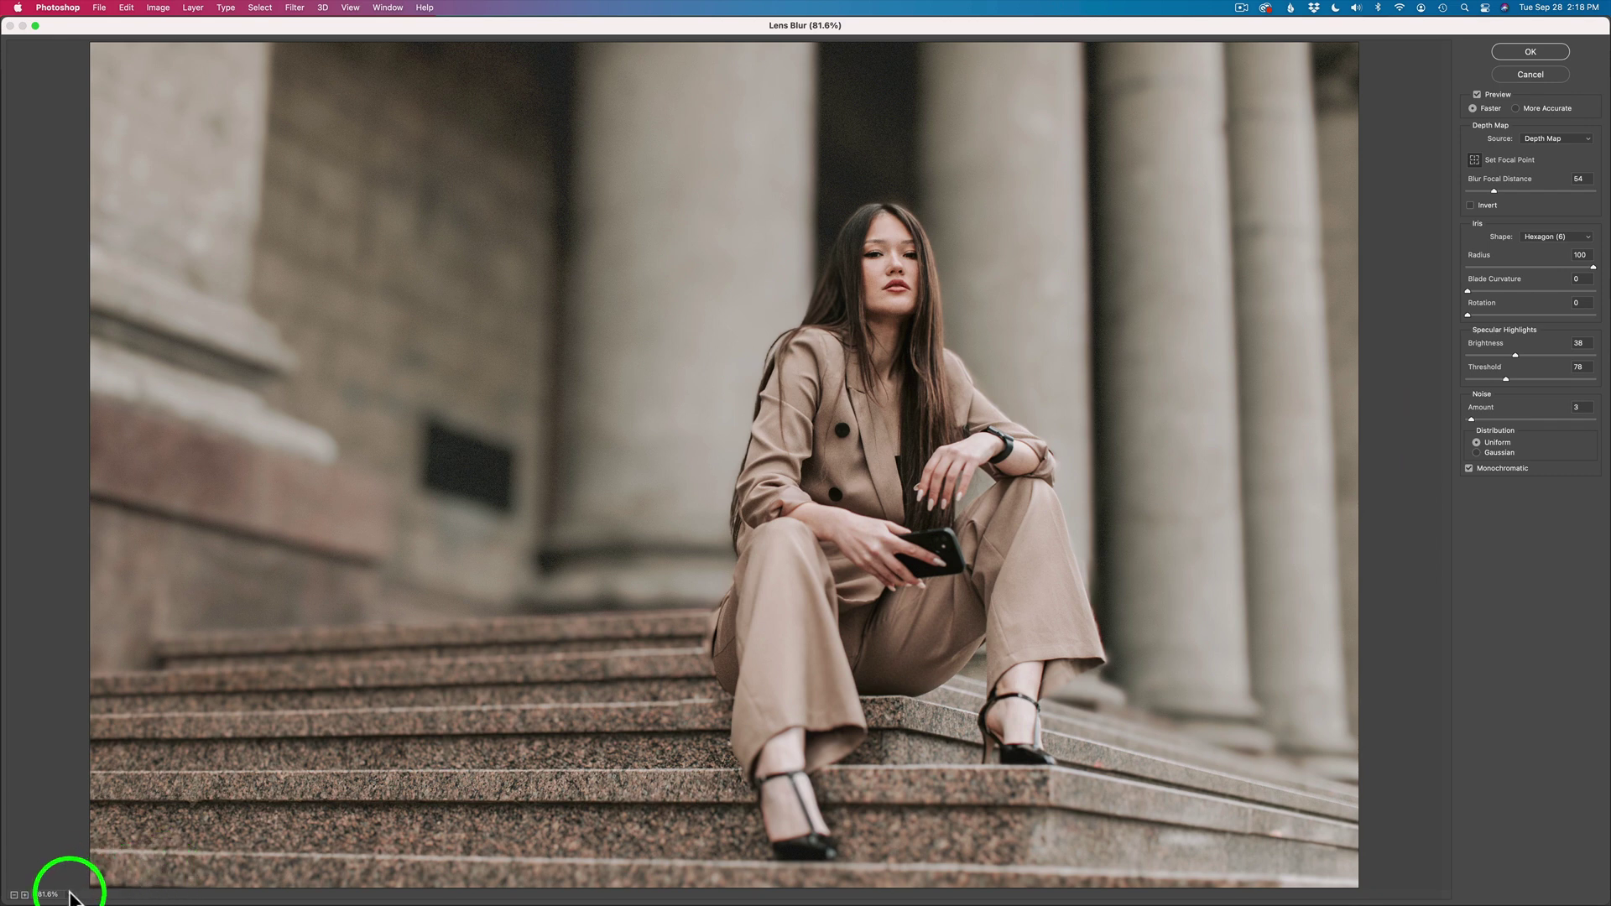
- Zoom the Lens Blur preview to 200% and scroll up to the woman's face
{"action": "left_click", "coordinate": [70, 895]}
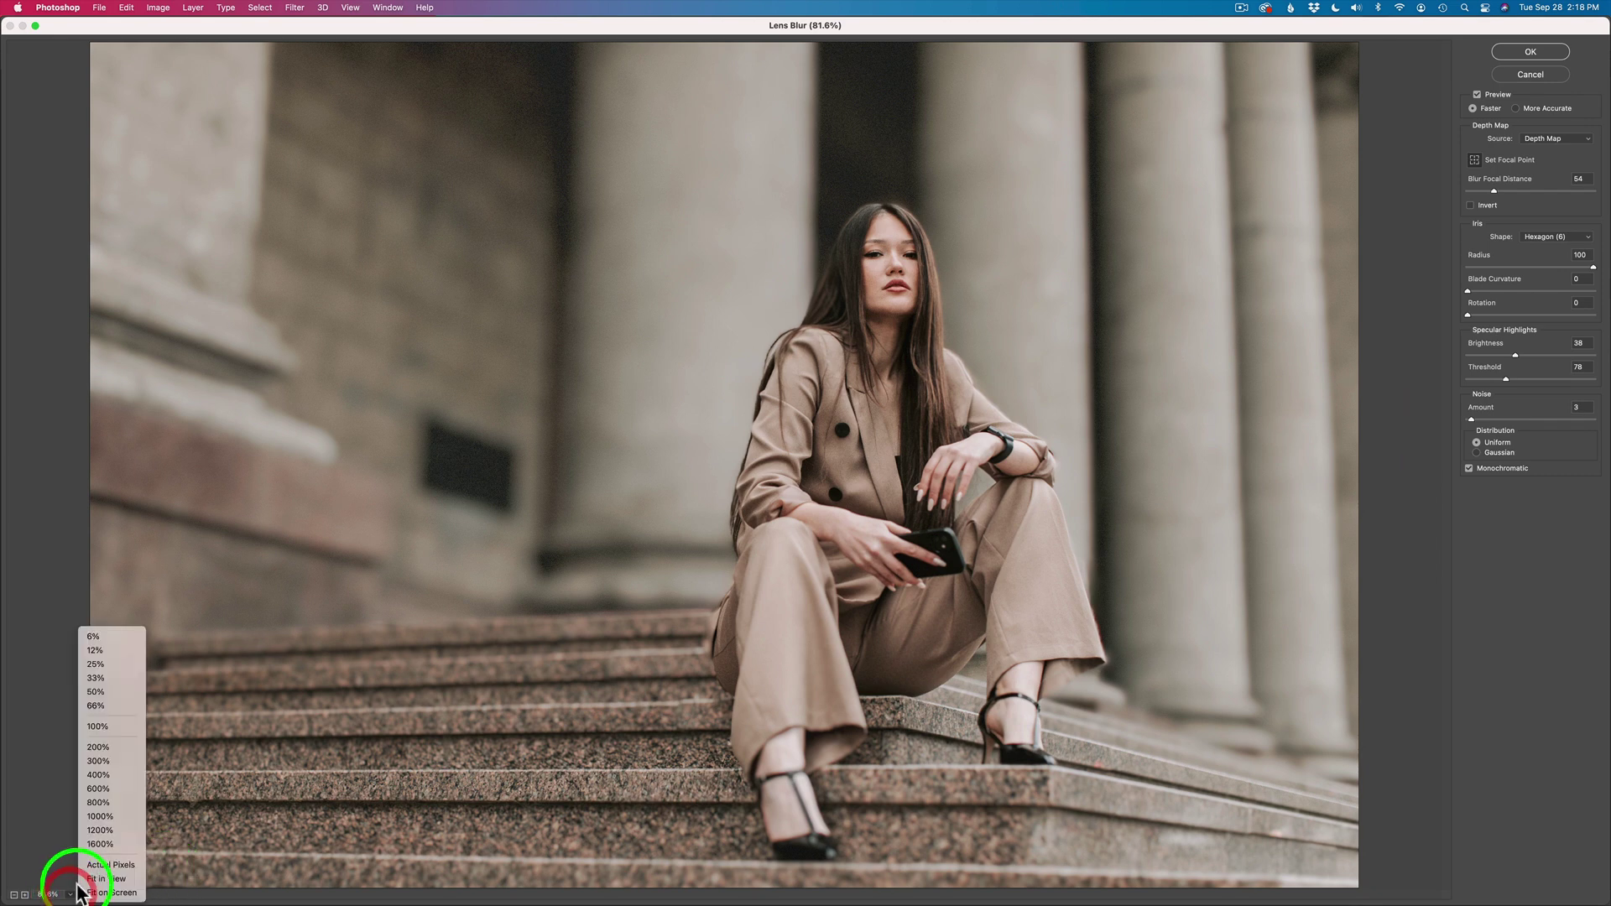
{"action": "left_click", "coordinate": [119, 746]}
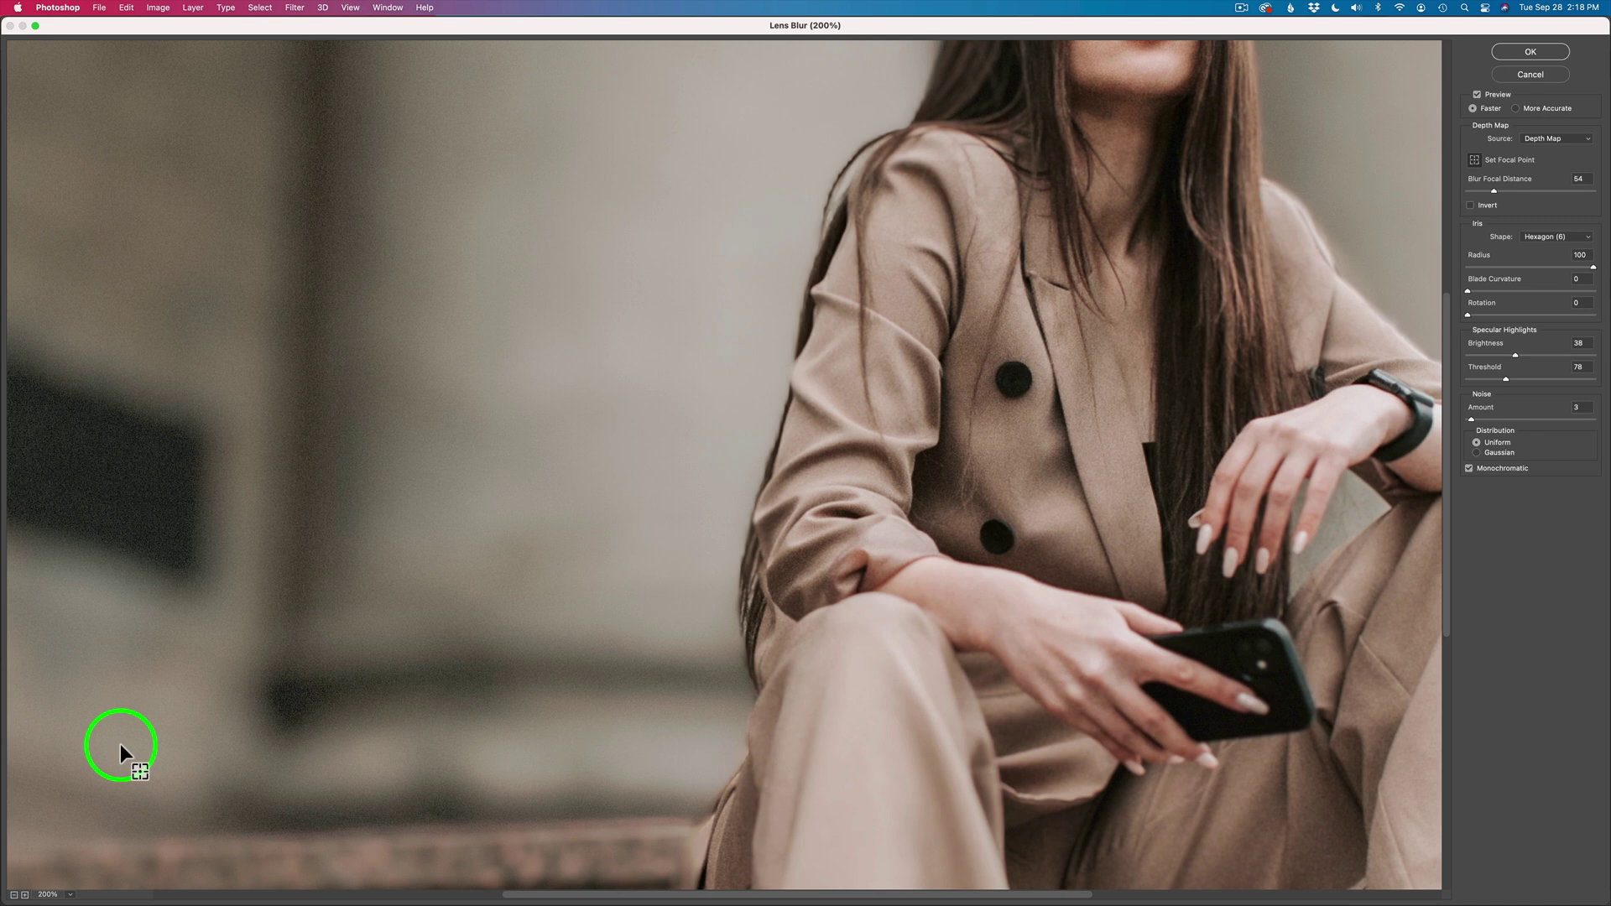
{"action": "scroll", "coordinate": [648, 376], "scroll_direction": "up", "scroll_amount": 10}
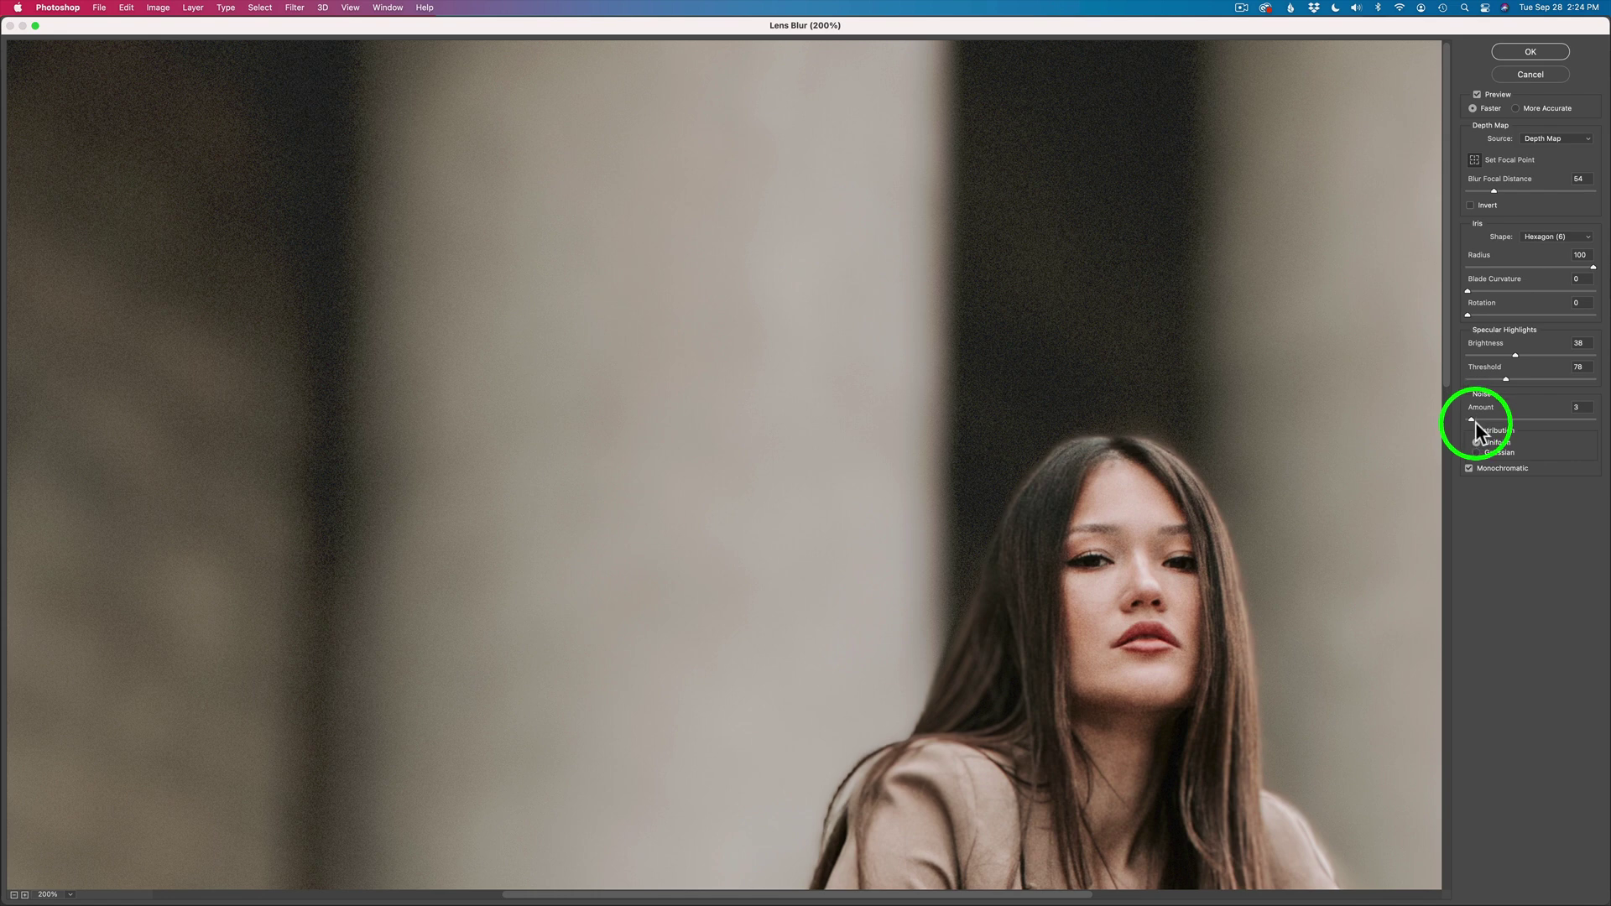
- Try noise amounts 0 and 4 and Gaussian distribution, then return to Uniform
{"action": "left_click_drag", "start_coordinate": [1471, 418], "coordinate": [1468, 418]}
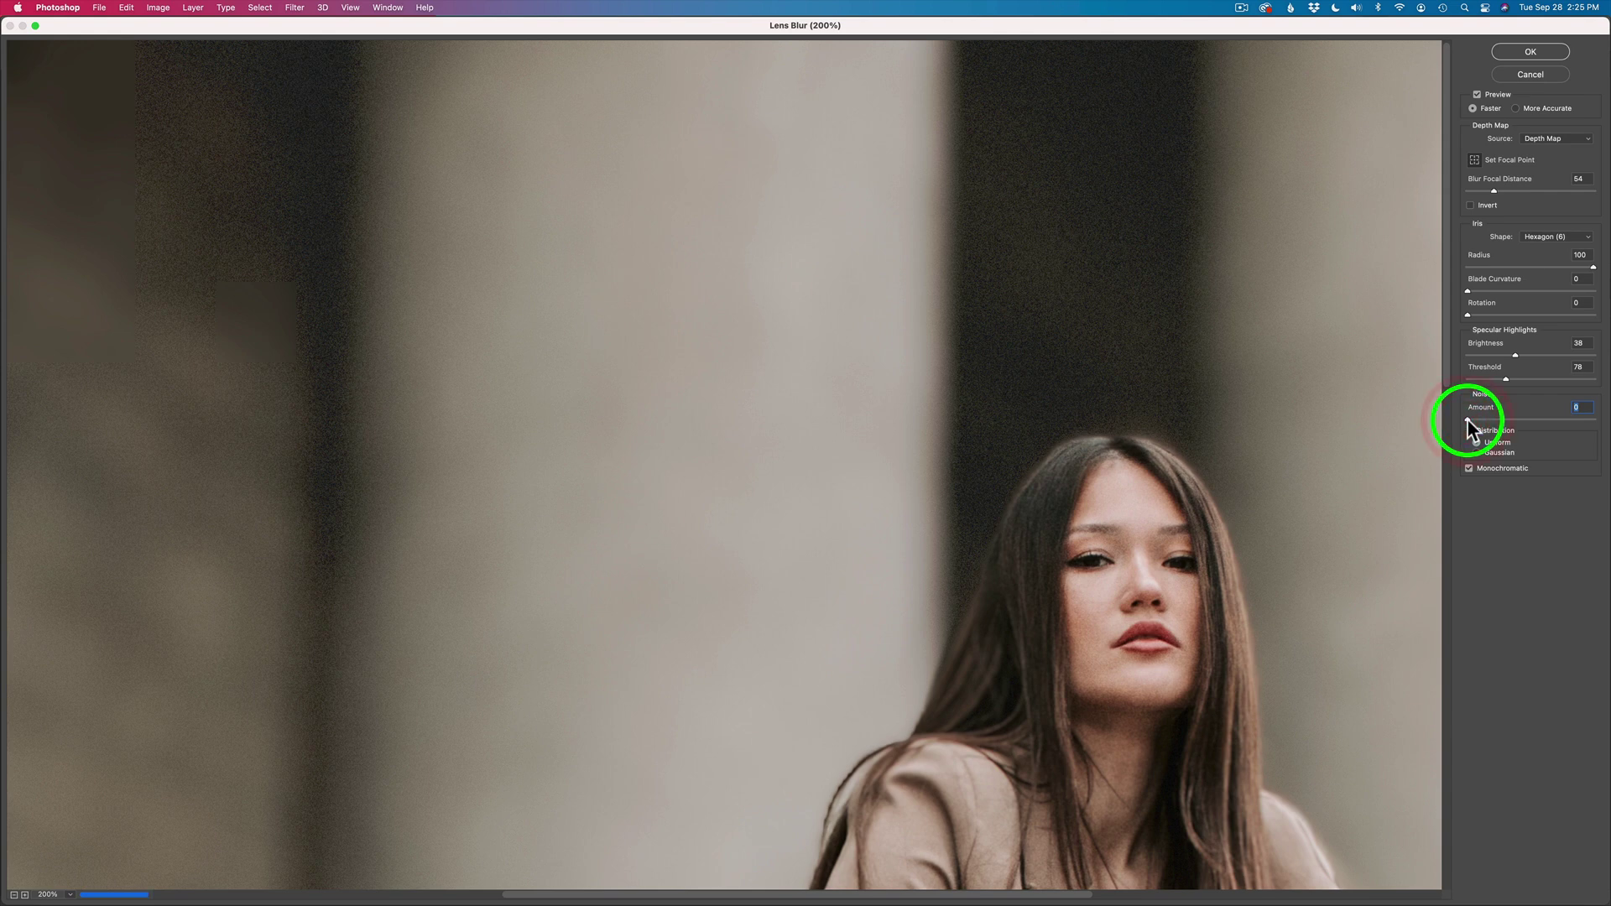
{"action": "left_click", "coordinate": [1467, 419]}
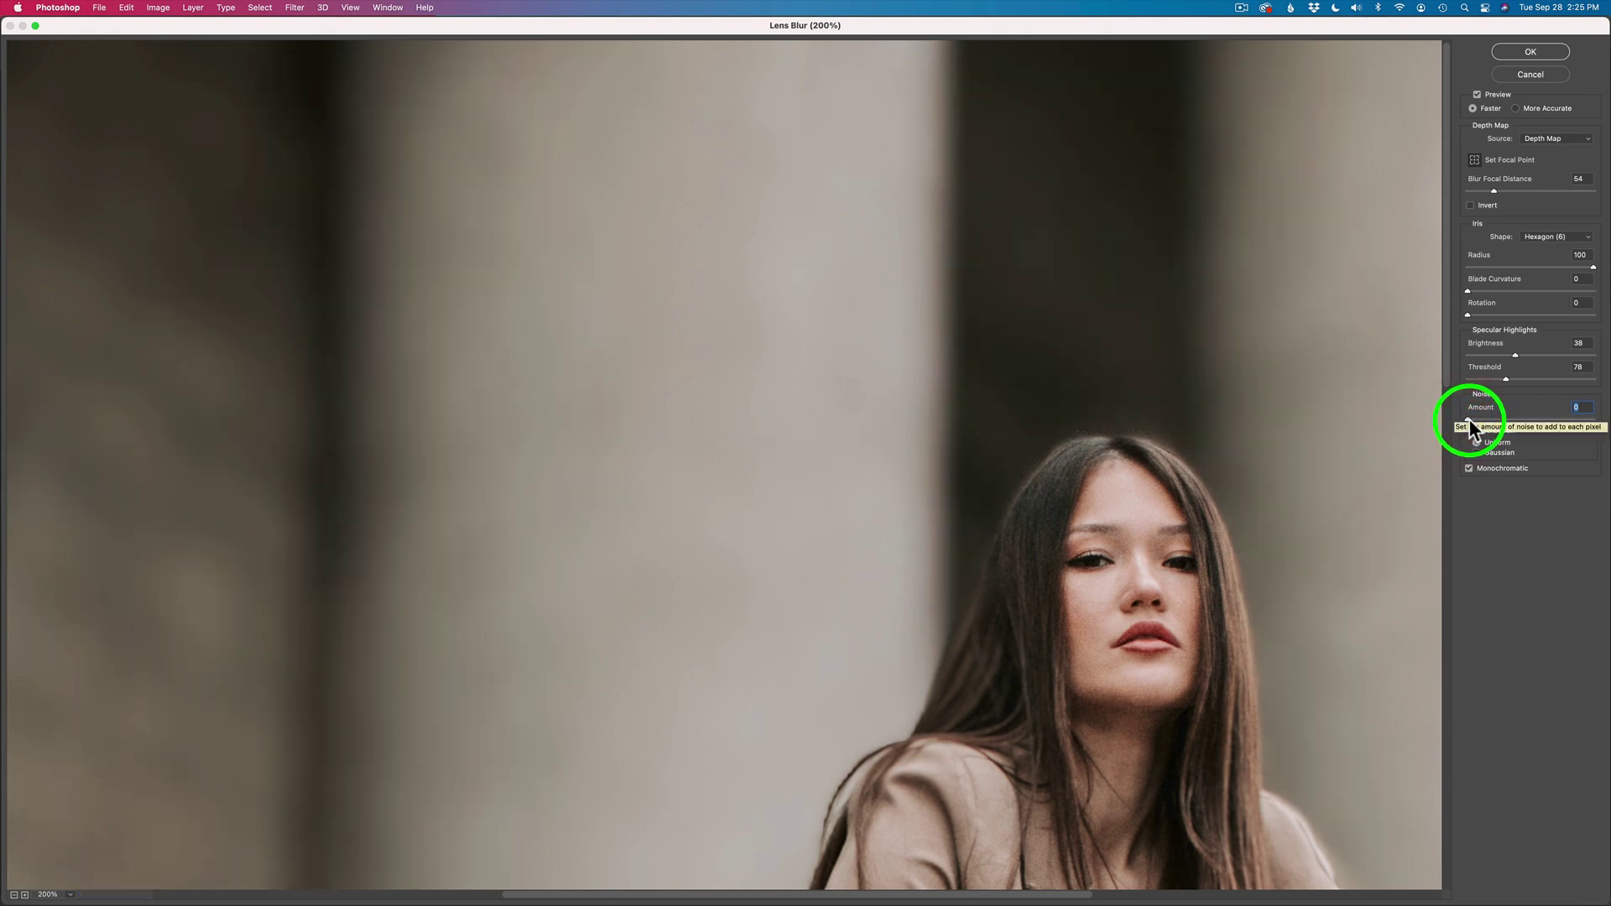
{"action": "left_click_drag", "start_coordinate": [1469, 420], "coordinate": [1473, 420]}
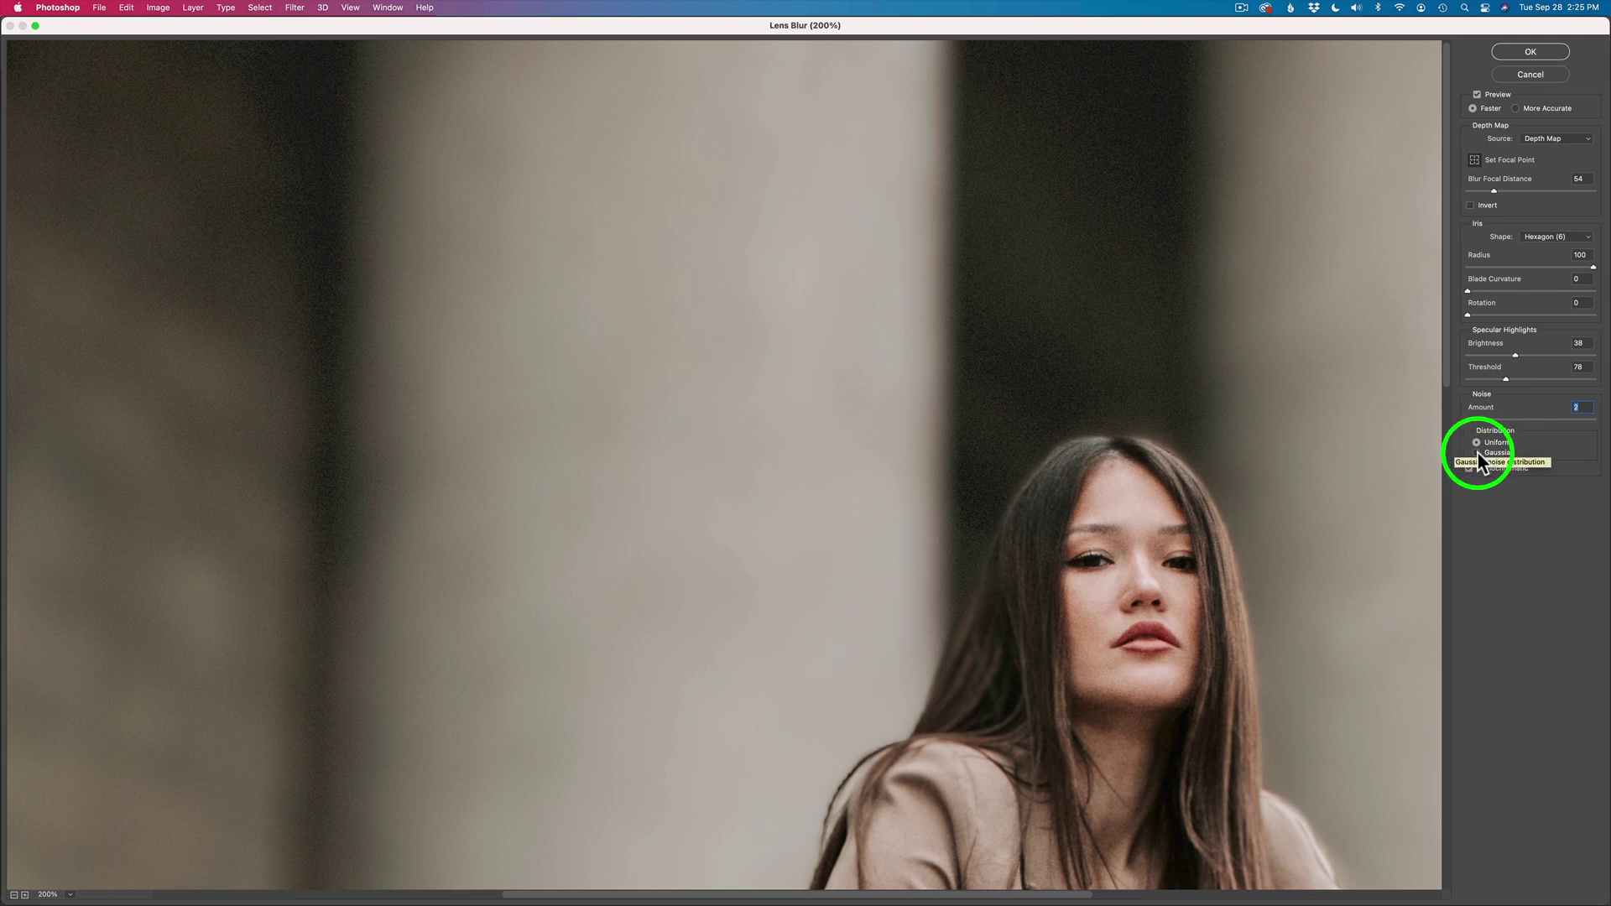
{"action": "left_click", "coordinate": [1477, 453]}
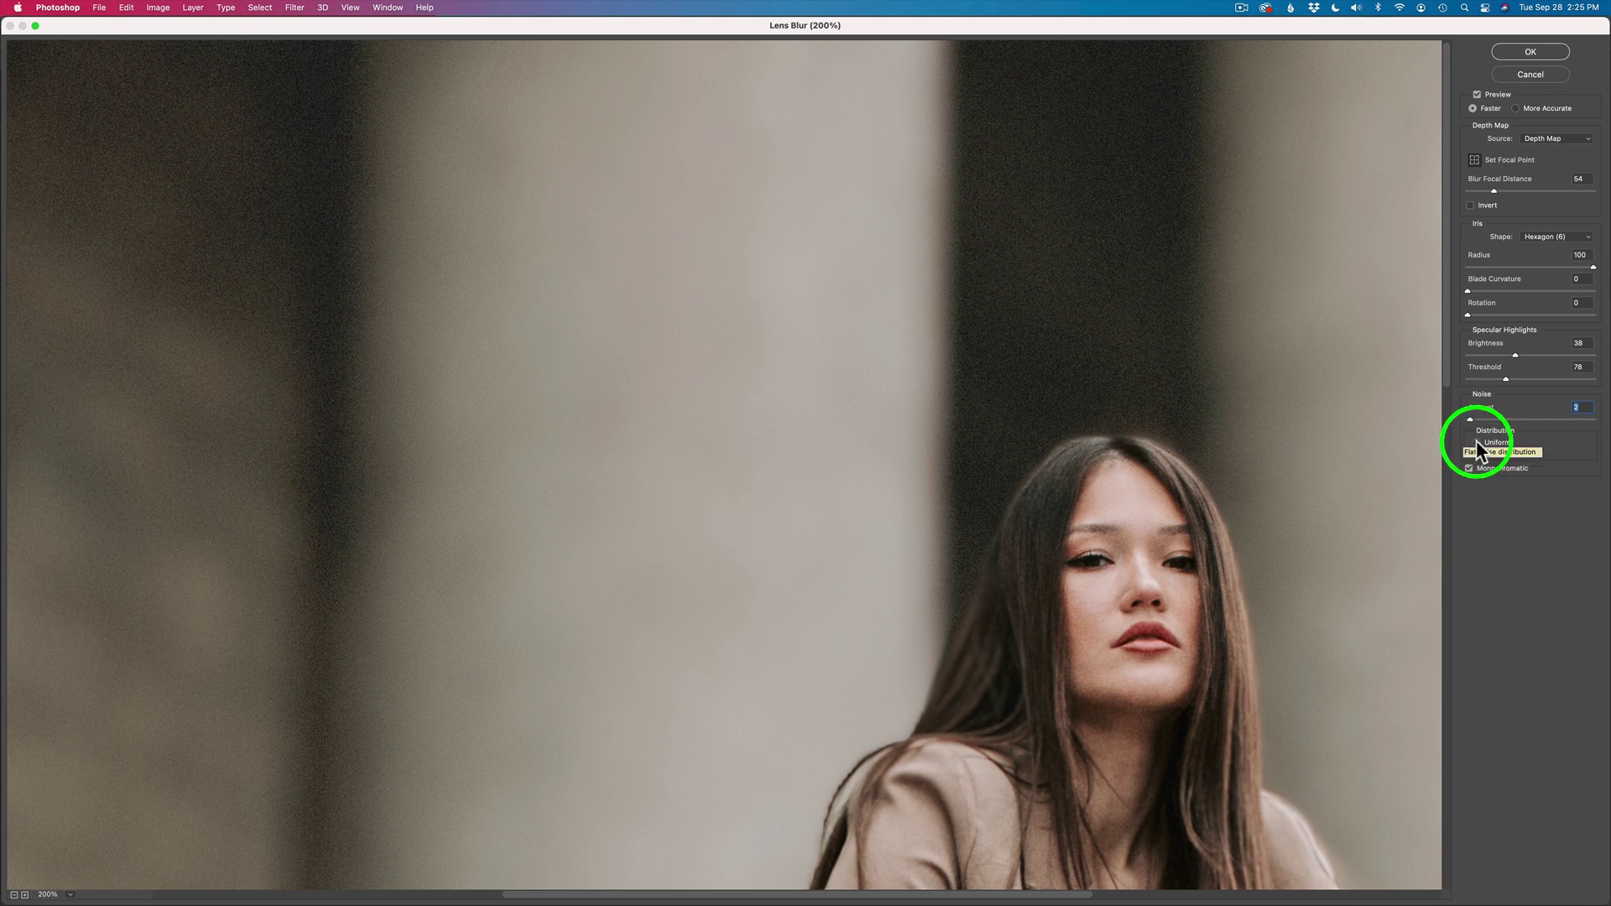
{"action": "left_click", "coordinate": [1478, 442]}
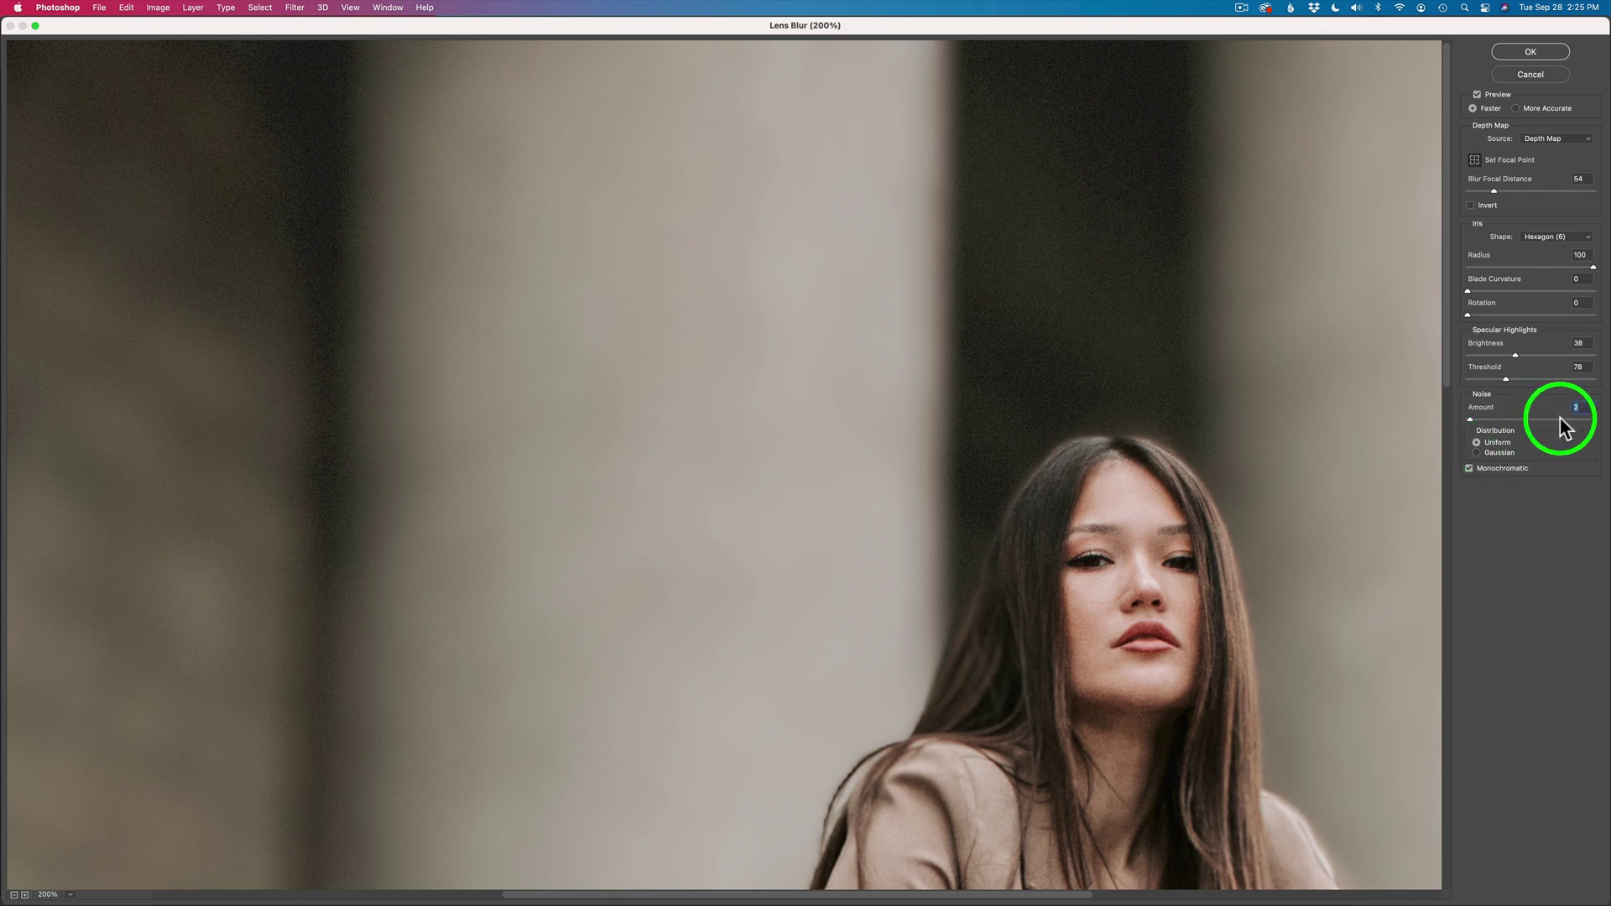
- Set the noise amount to 1, then settle on 2
{"action": "type", "text": "1"}
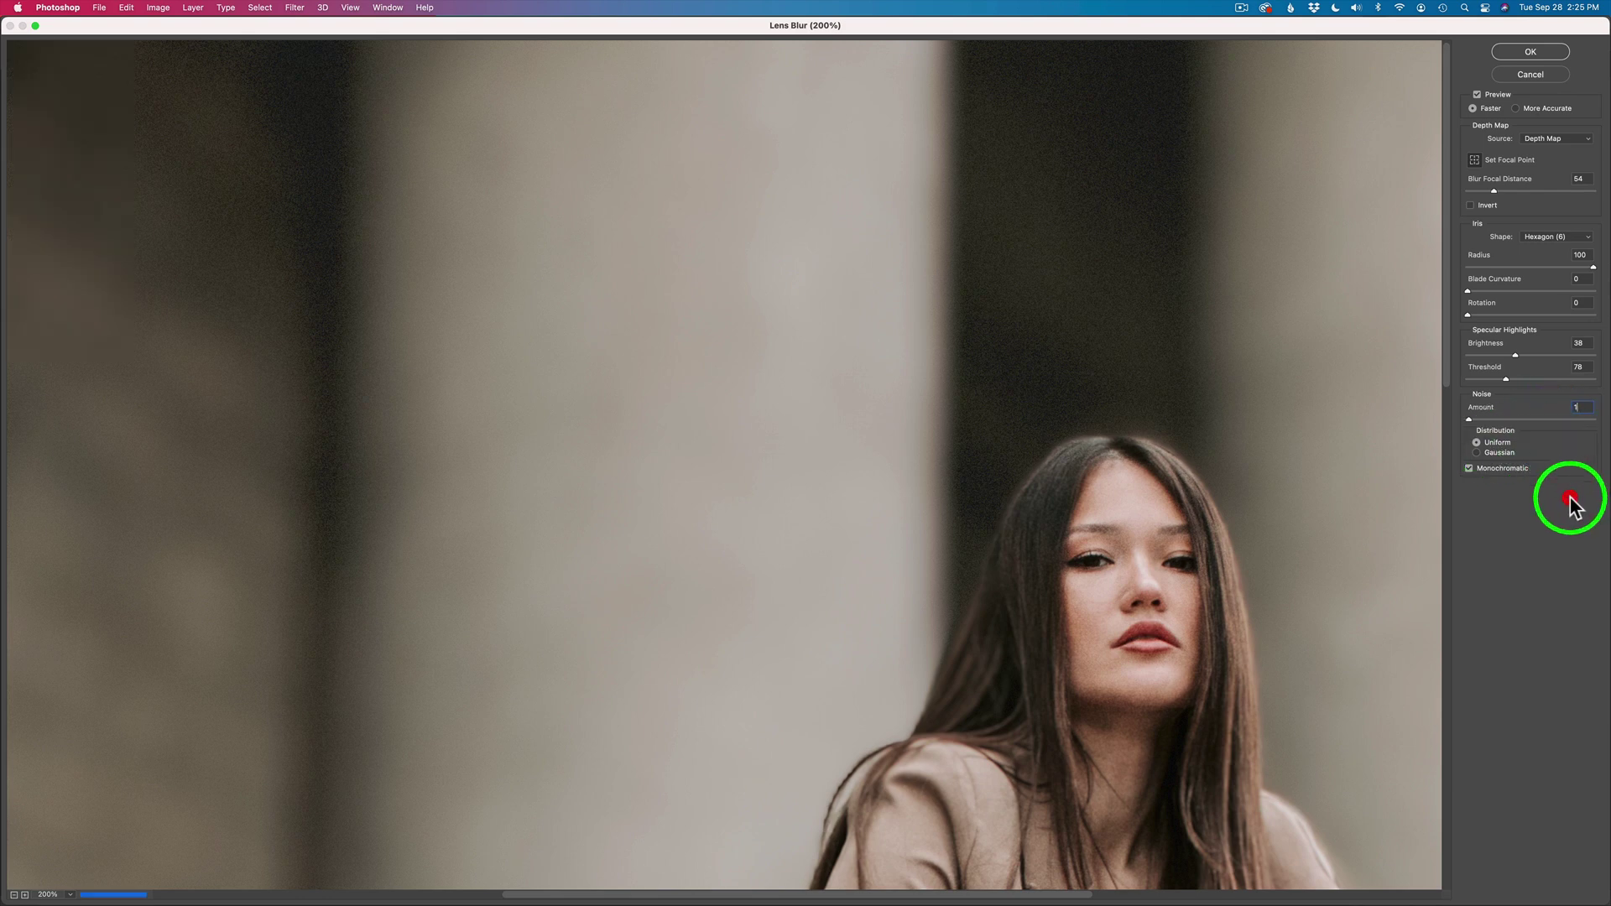
{"action": "left_click", "coordinate": [1570, 500]}
{"action": "left_click", "coordinate": [1557, 406]}
{"action": "type", "text": "2"}
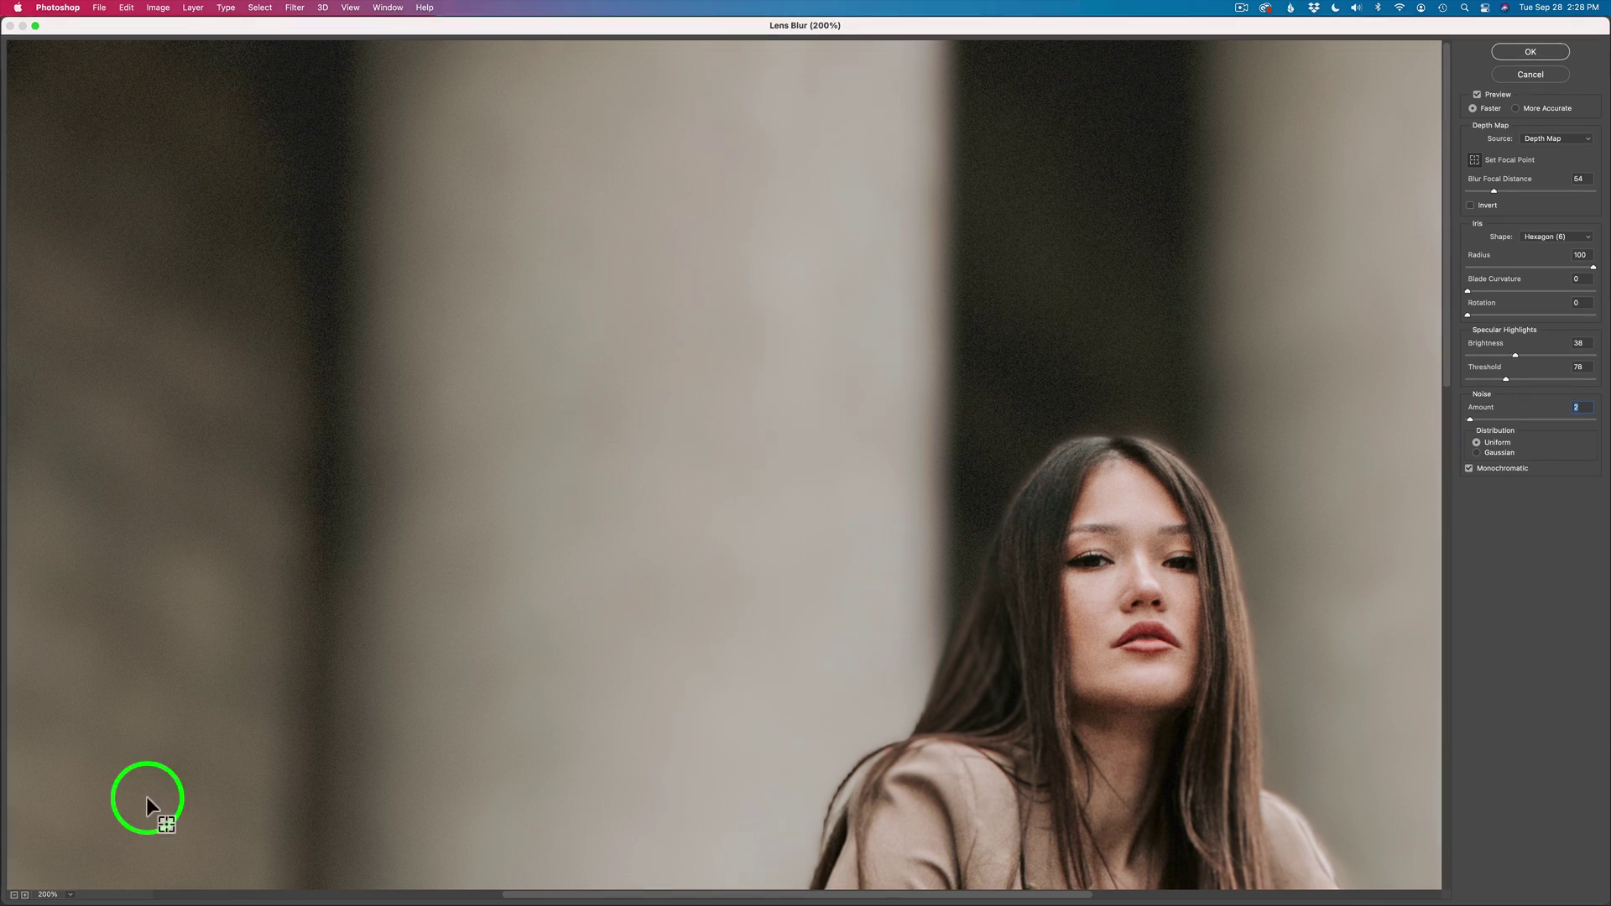
- Fit the Lens Blur preview, compare it with Preview toggled, and apply at Radius 100
{"action": "left_click", "coordinate": [71, 895]}
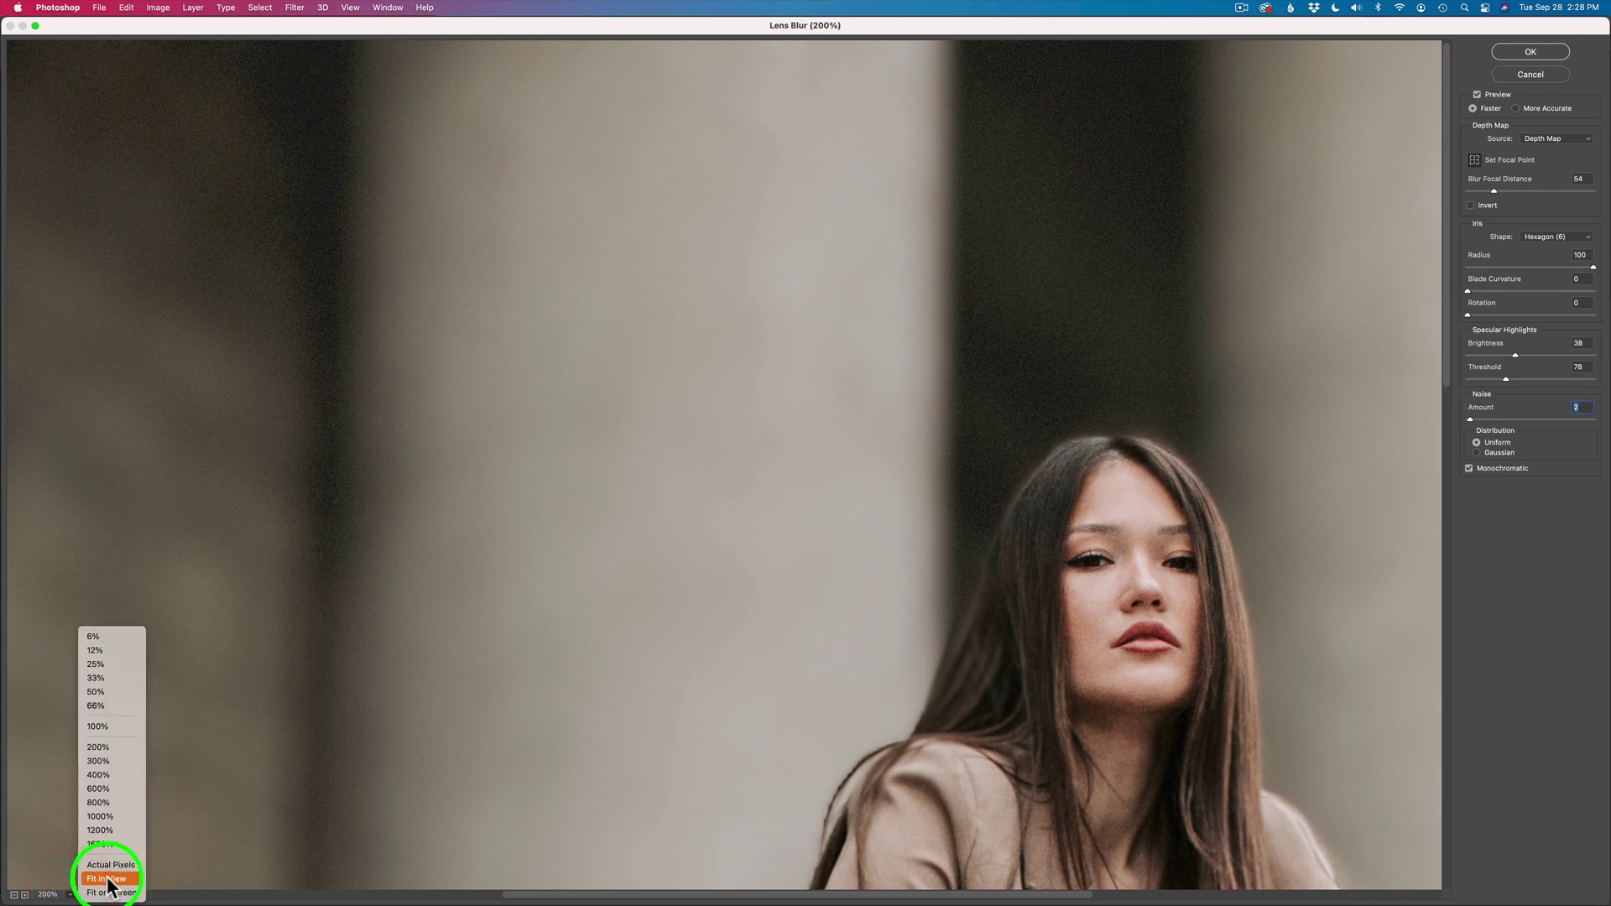
{"action": "left_click", "coordinate": [109, 878]}
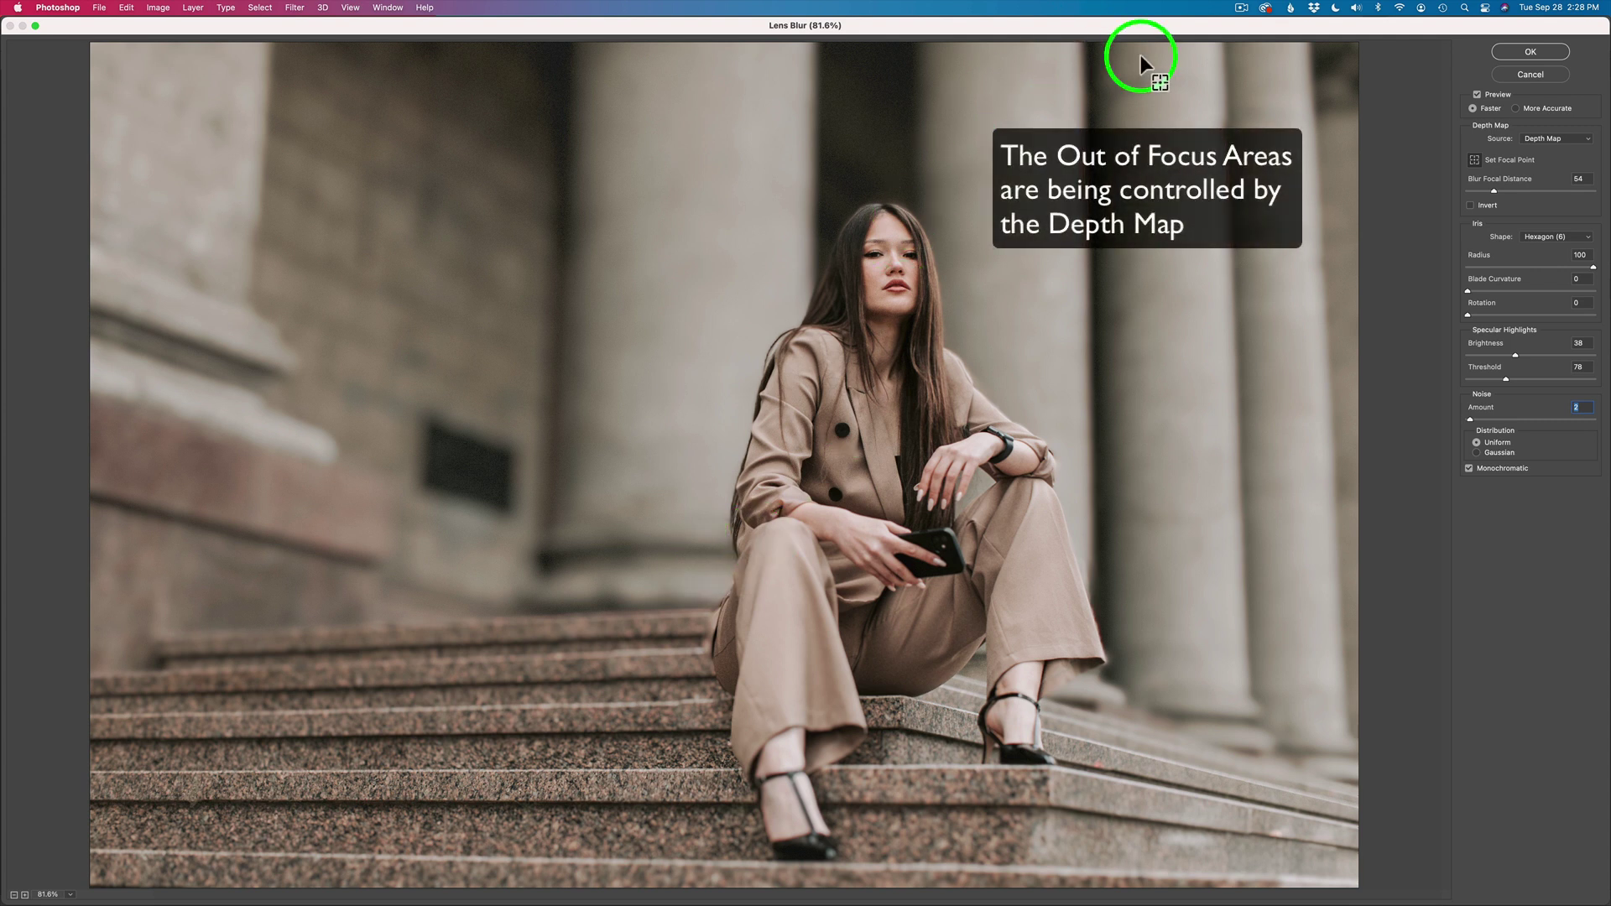
{"action": "left_click", "coordinate": [1478, 95]}
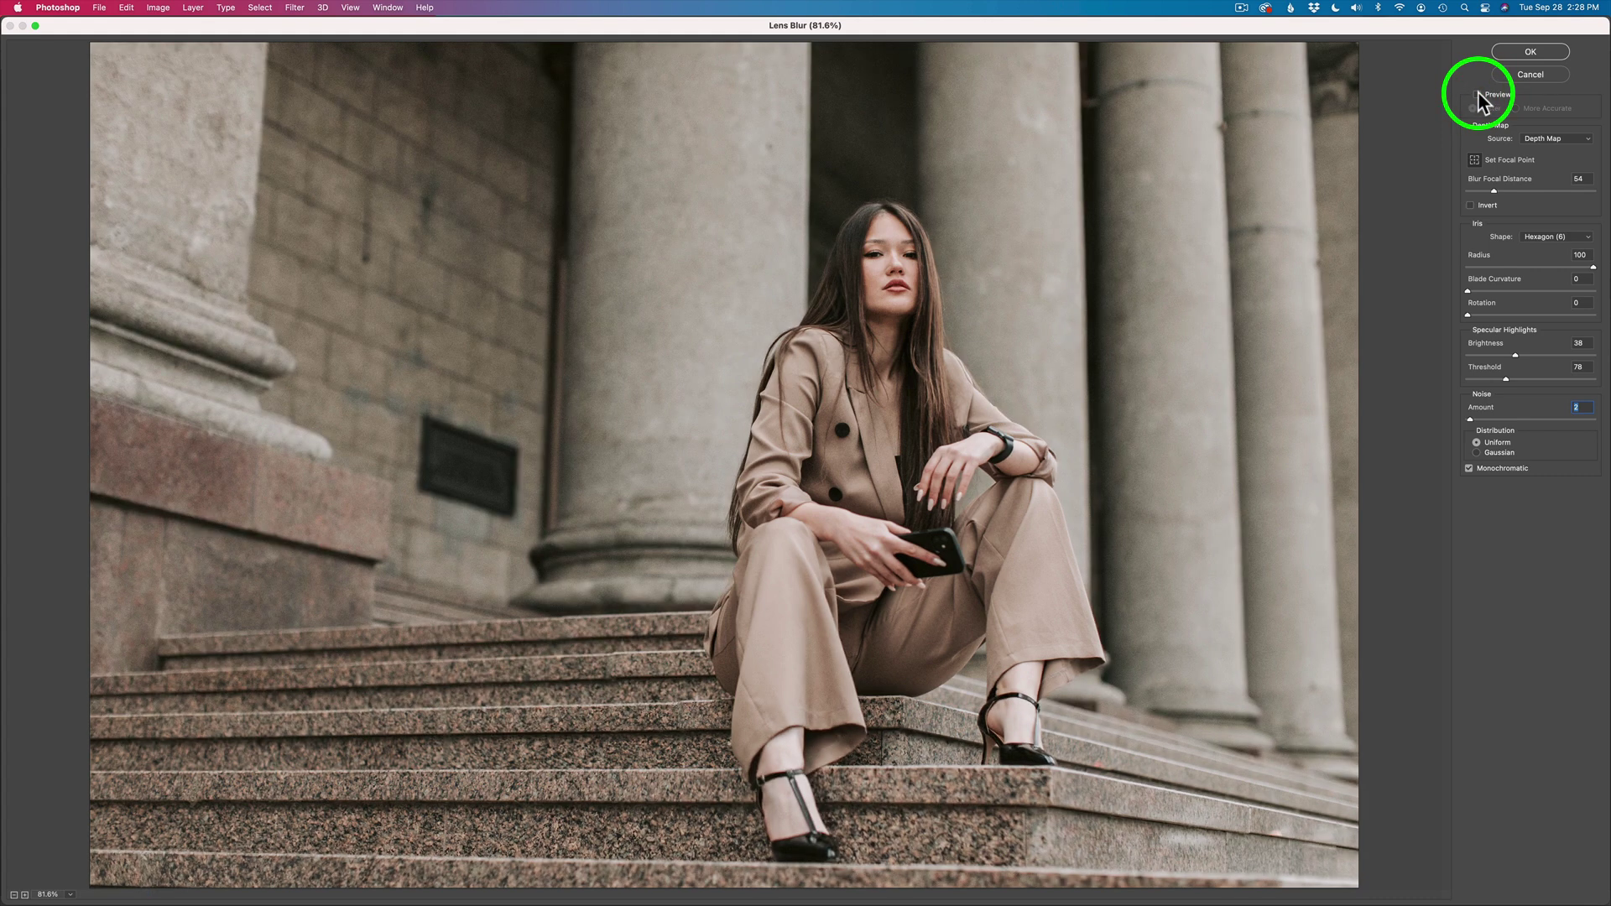
{"action": "left_click", "coordinate": [1479, 94]}
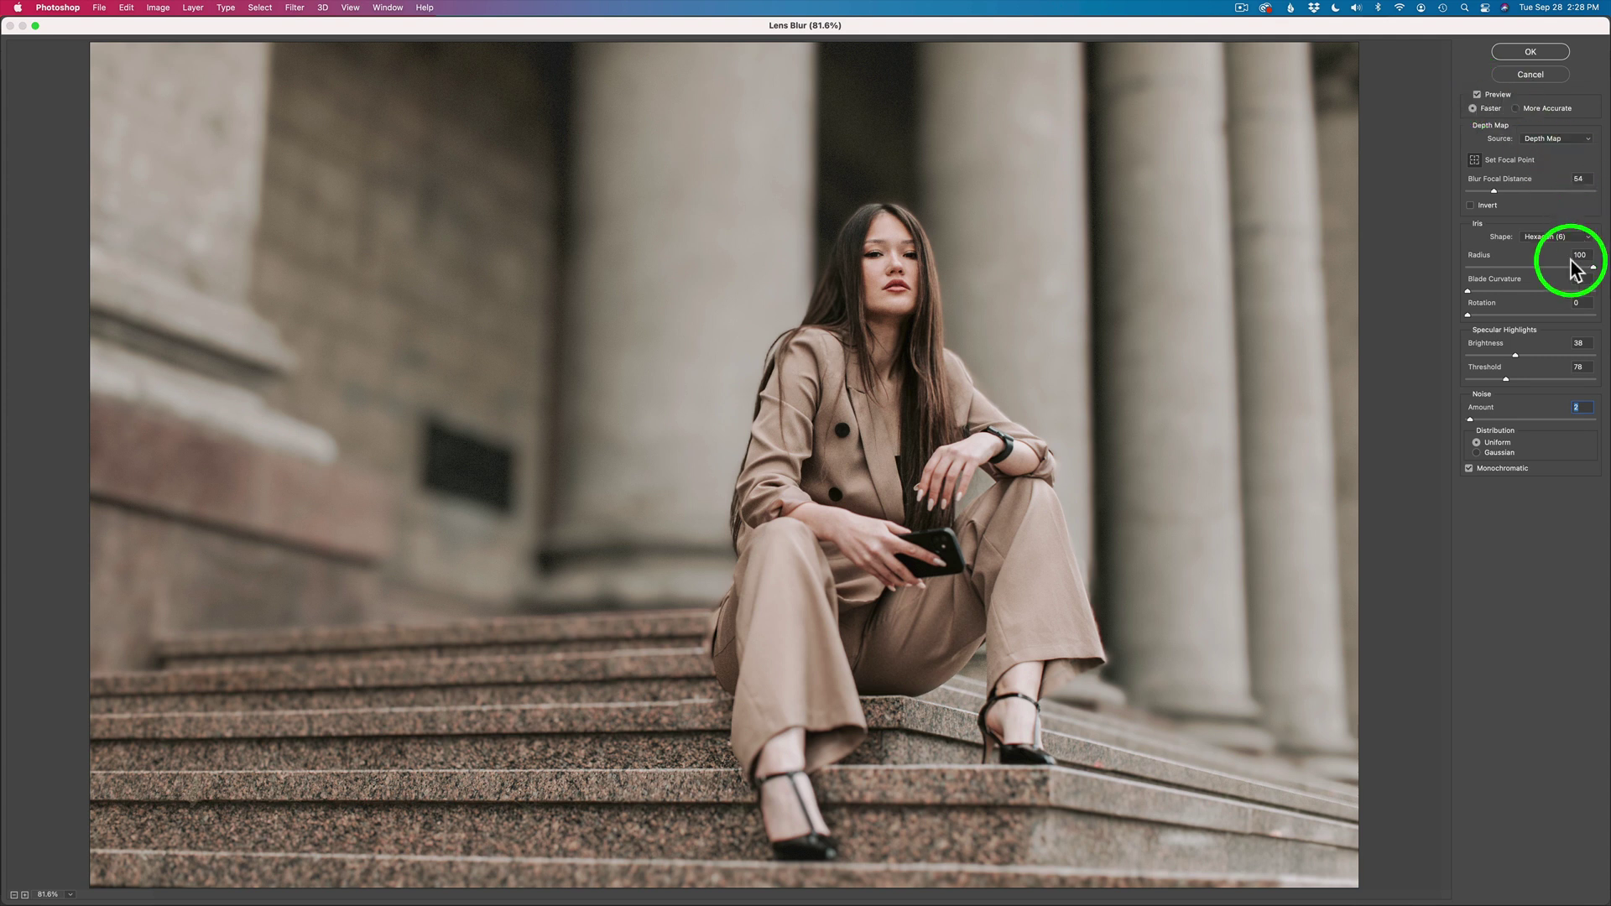
{"action": "left_click", "coordinate": [1555, 266]}
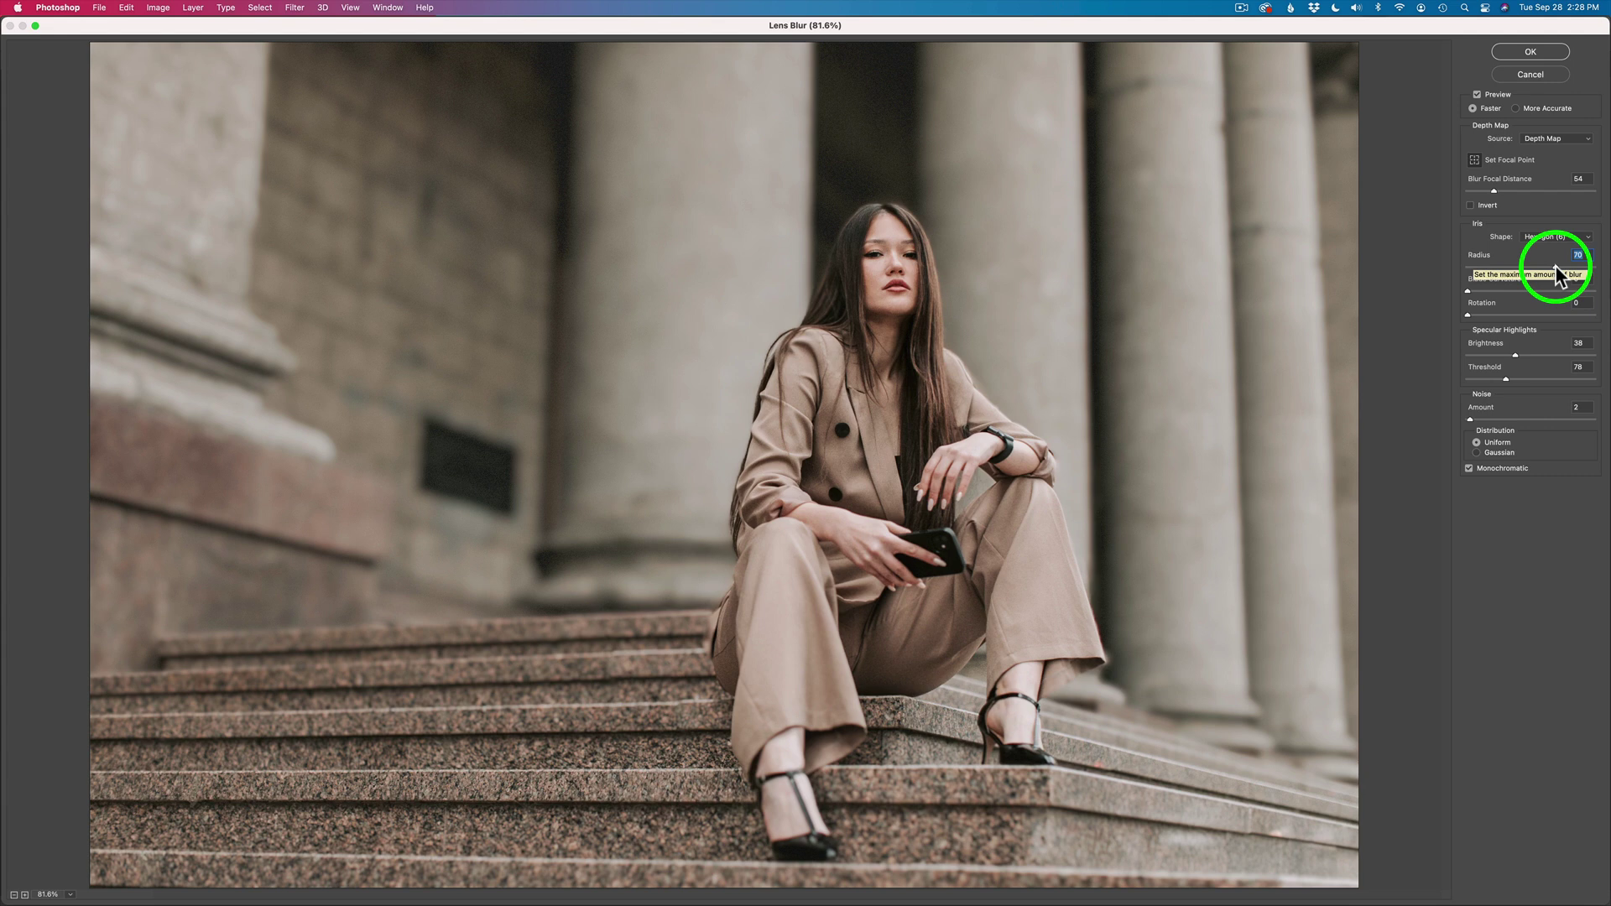
{"action": "left_click_drag", "start_coordinate": [1554, 265], "coordinate": [1605, 264]}
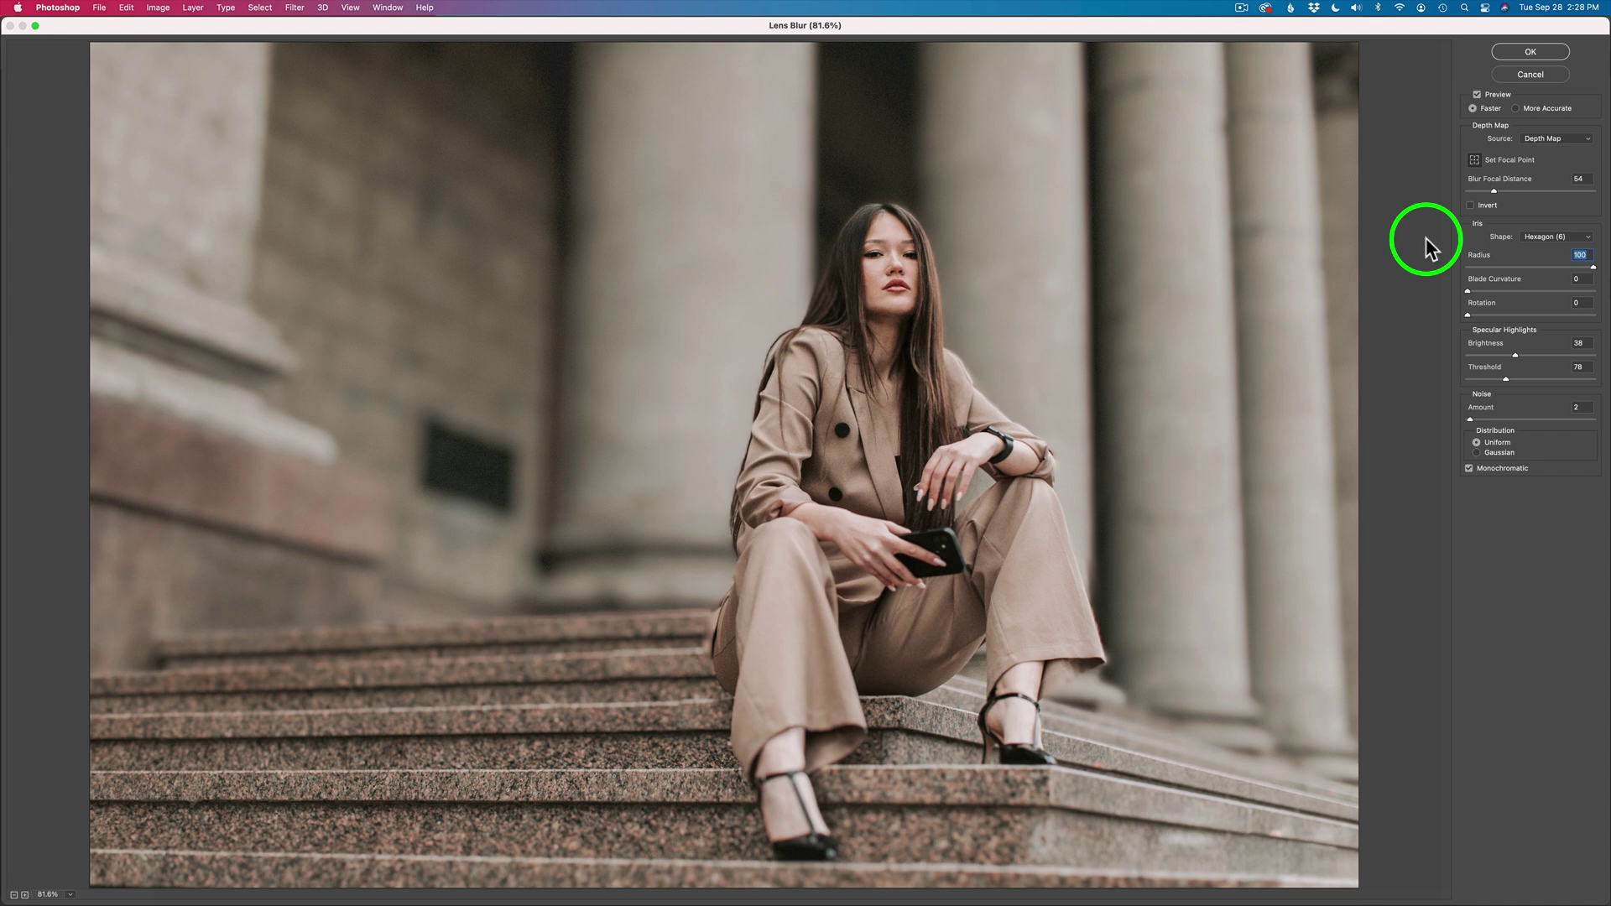
{"action": "left_click", "coordinate": [1541, 52]}
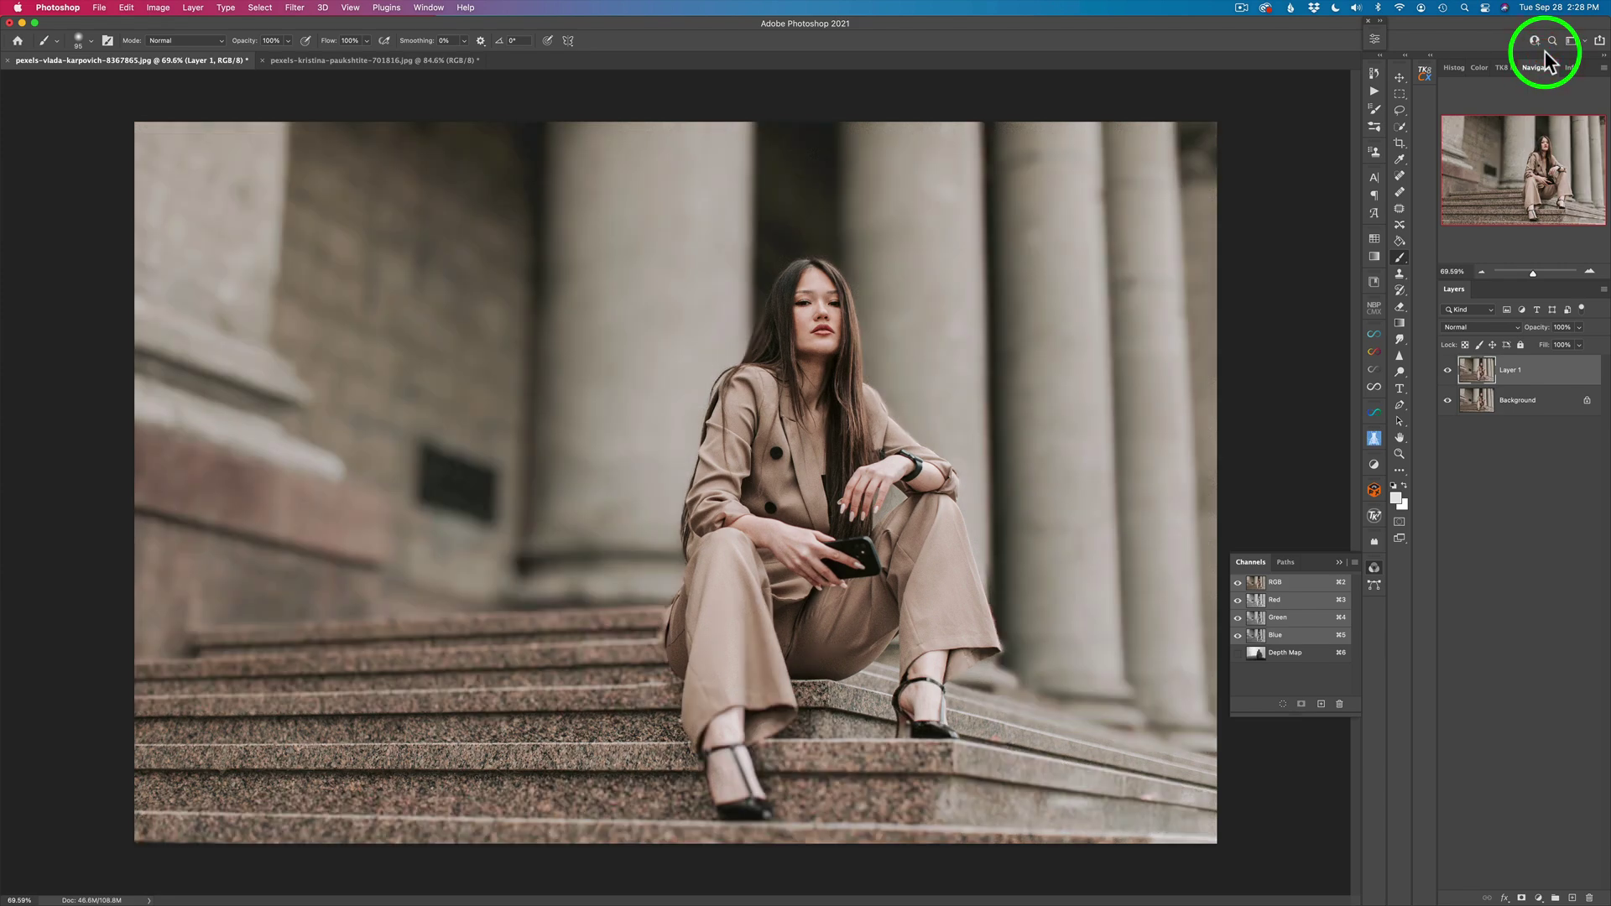
{"action": "left_click", "coordinate": [1449, 372]}
{"action": "left_click", "coordinate": [1449, 372]}
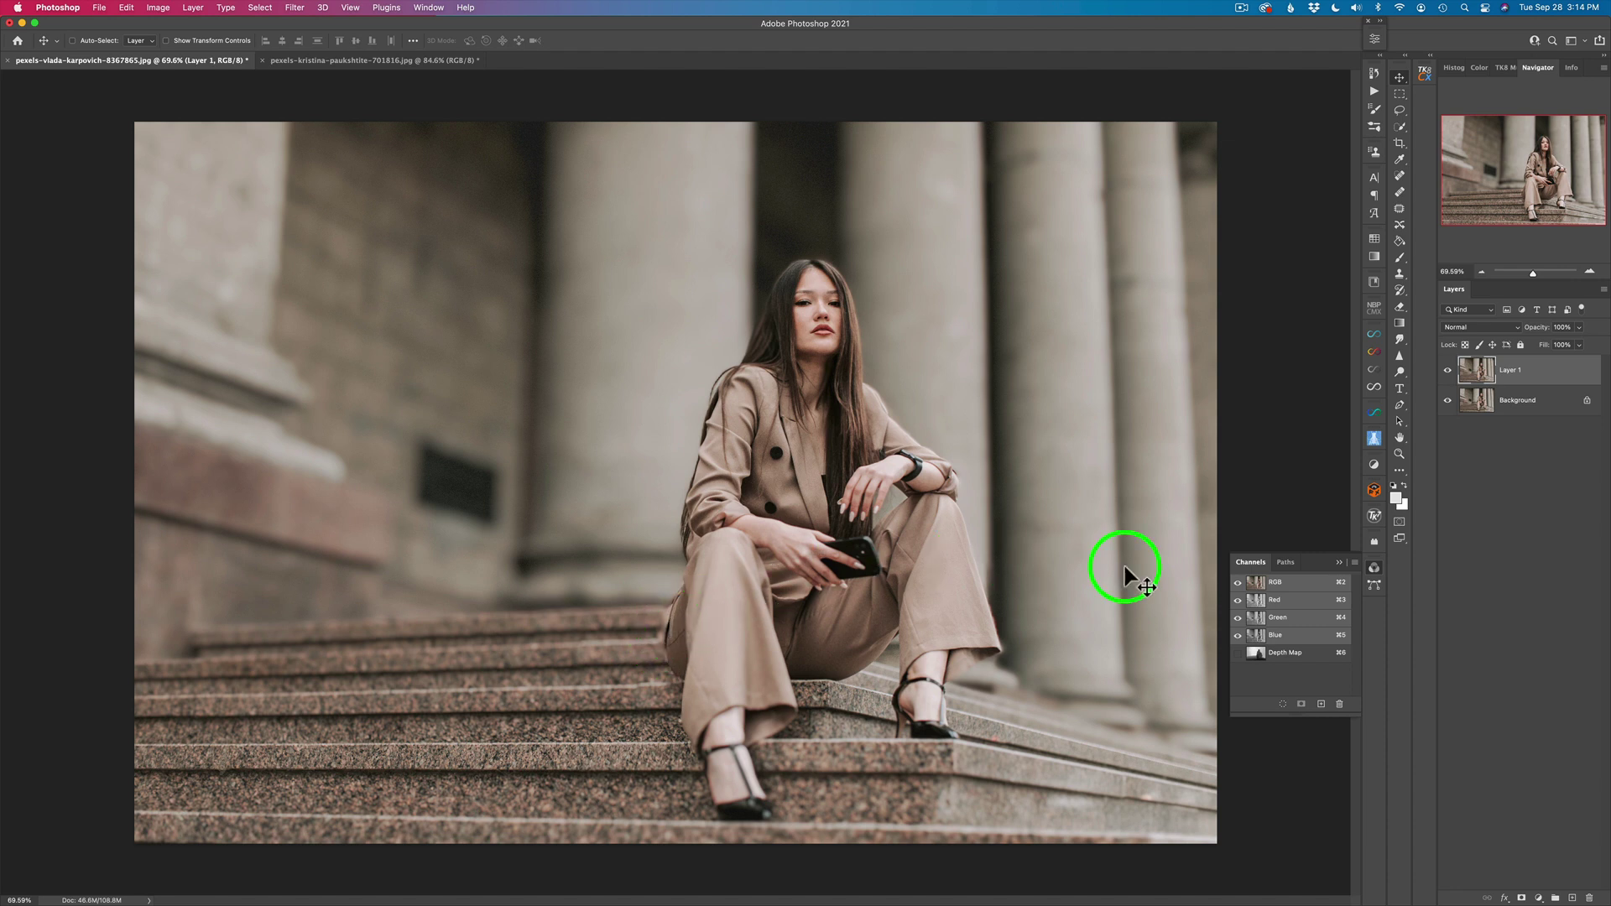
- Add a white layer mask to the blurred Layer 1 and switch to the Brush tool
{"action": "left_click", "coordinate": [1524, 898]}
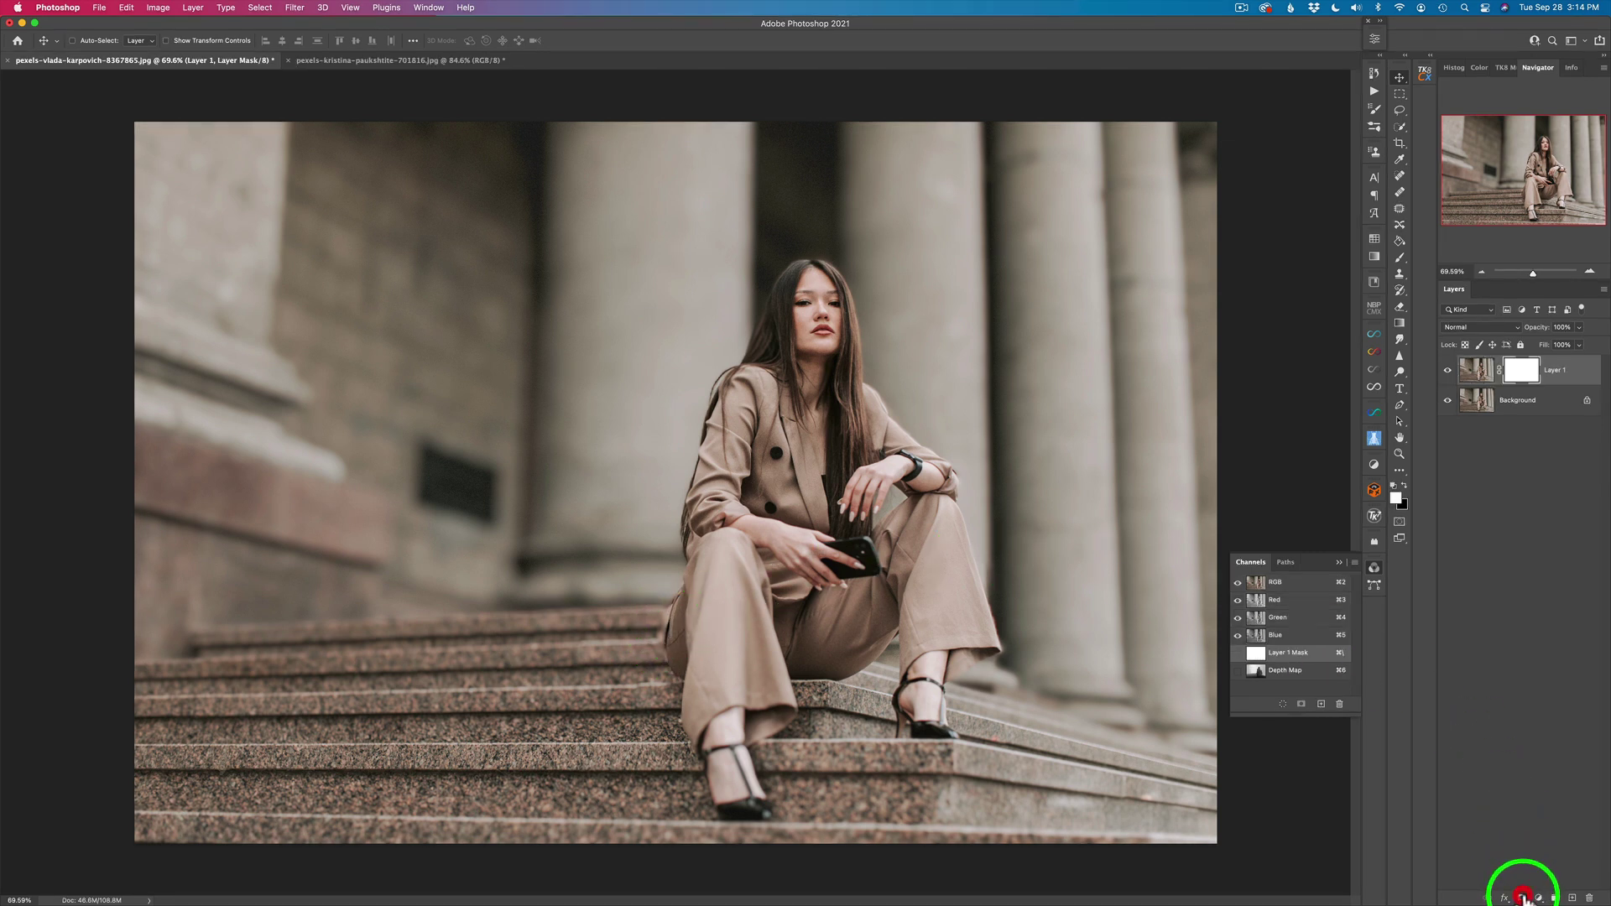
{"action": "key", "text": "b"}
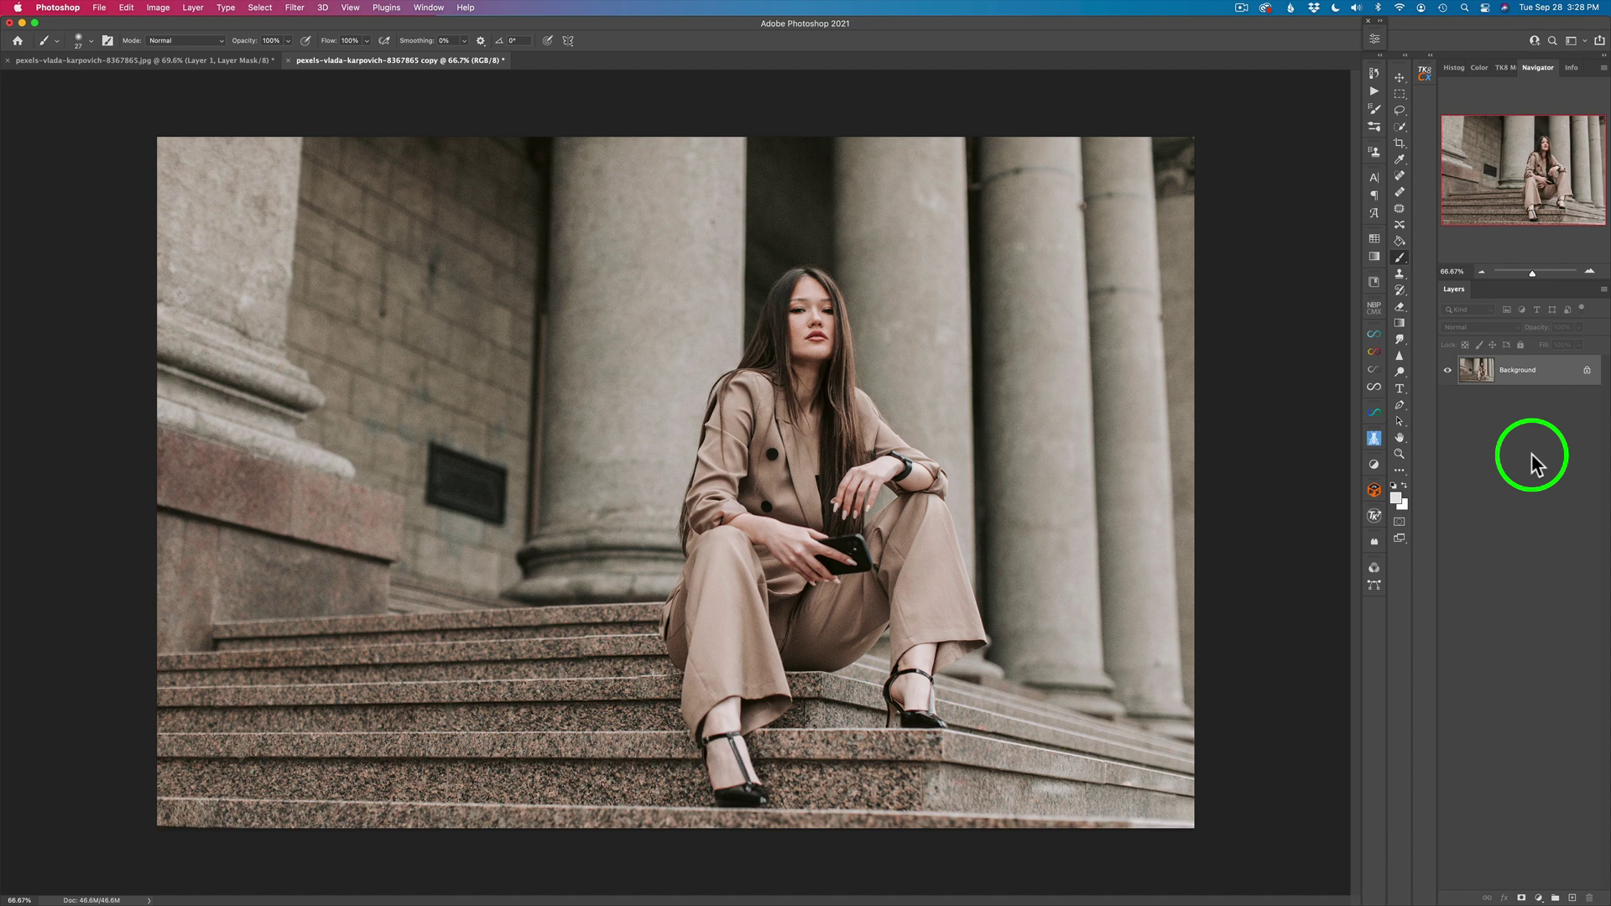
- Run the Neural Filters Depth Blur with Output depth map only, creating a depth-map layer
{"action": "left_click", "coordinate": [296, 8]}
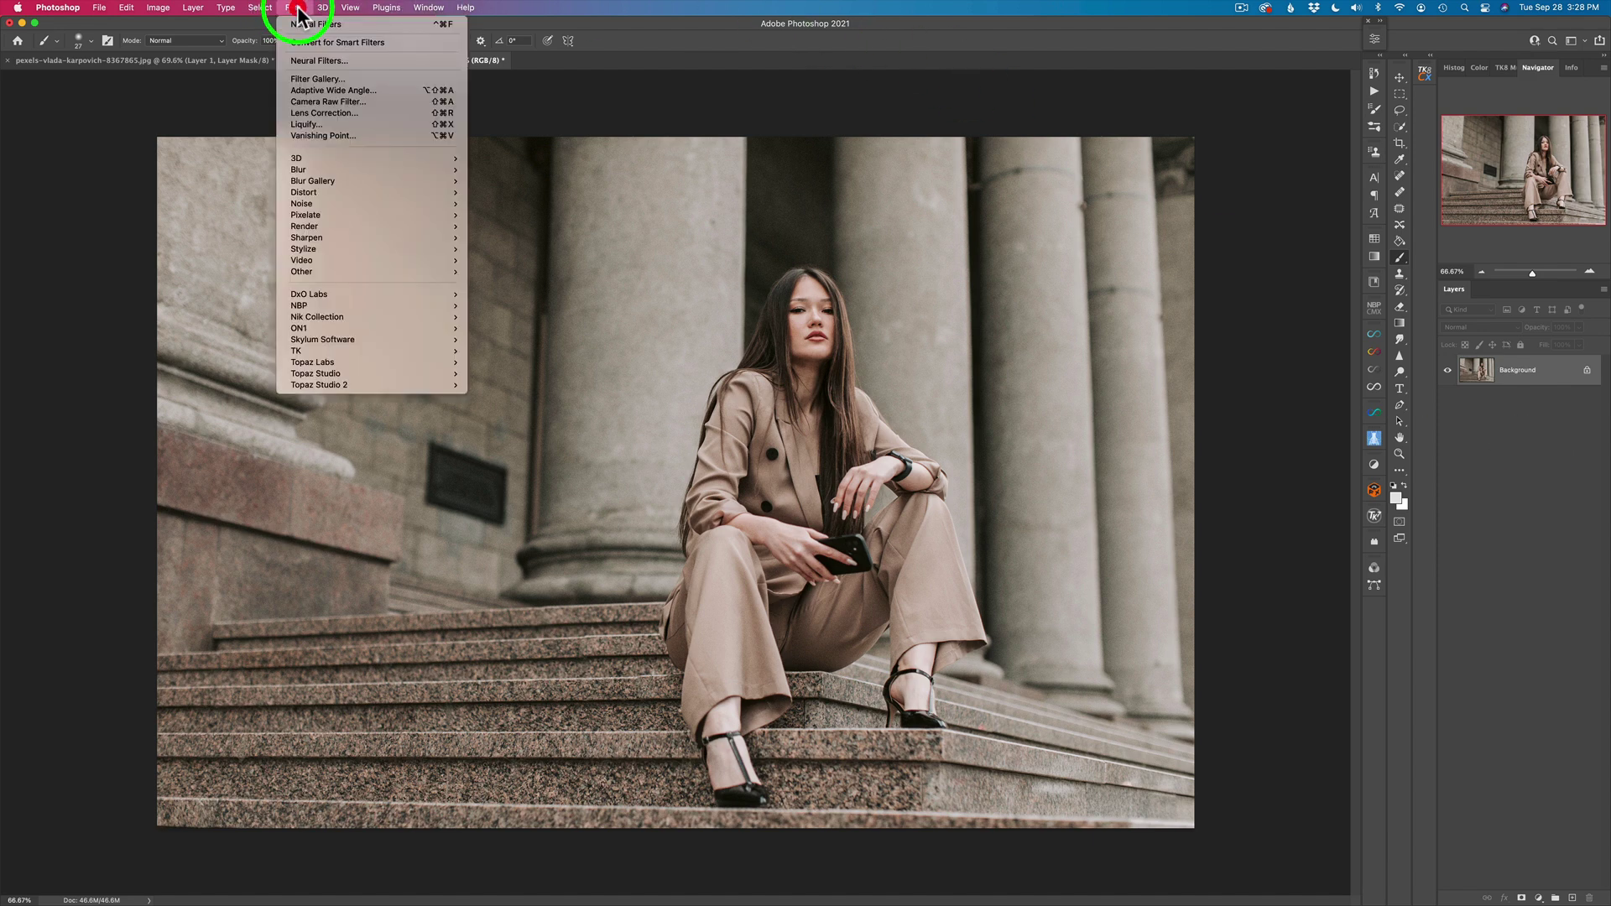
{"action": "left_click", "coordinate": [324, 61]}
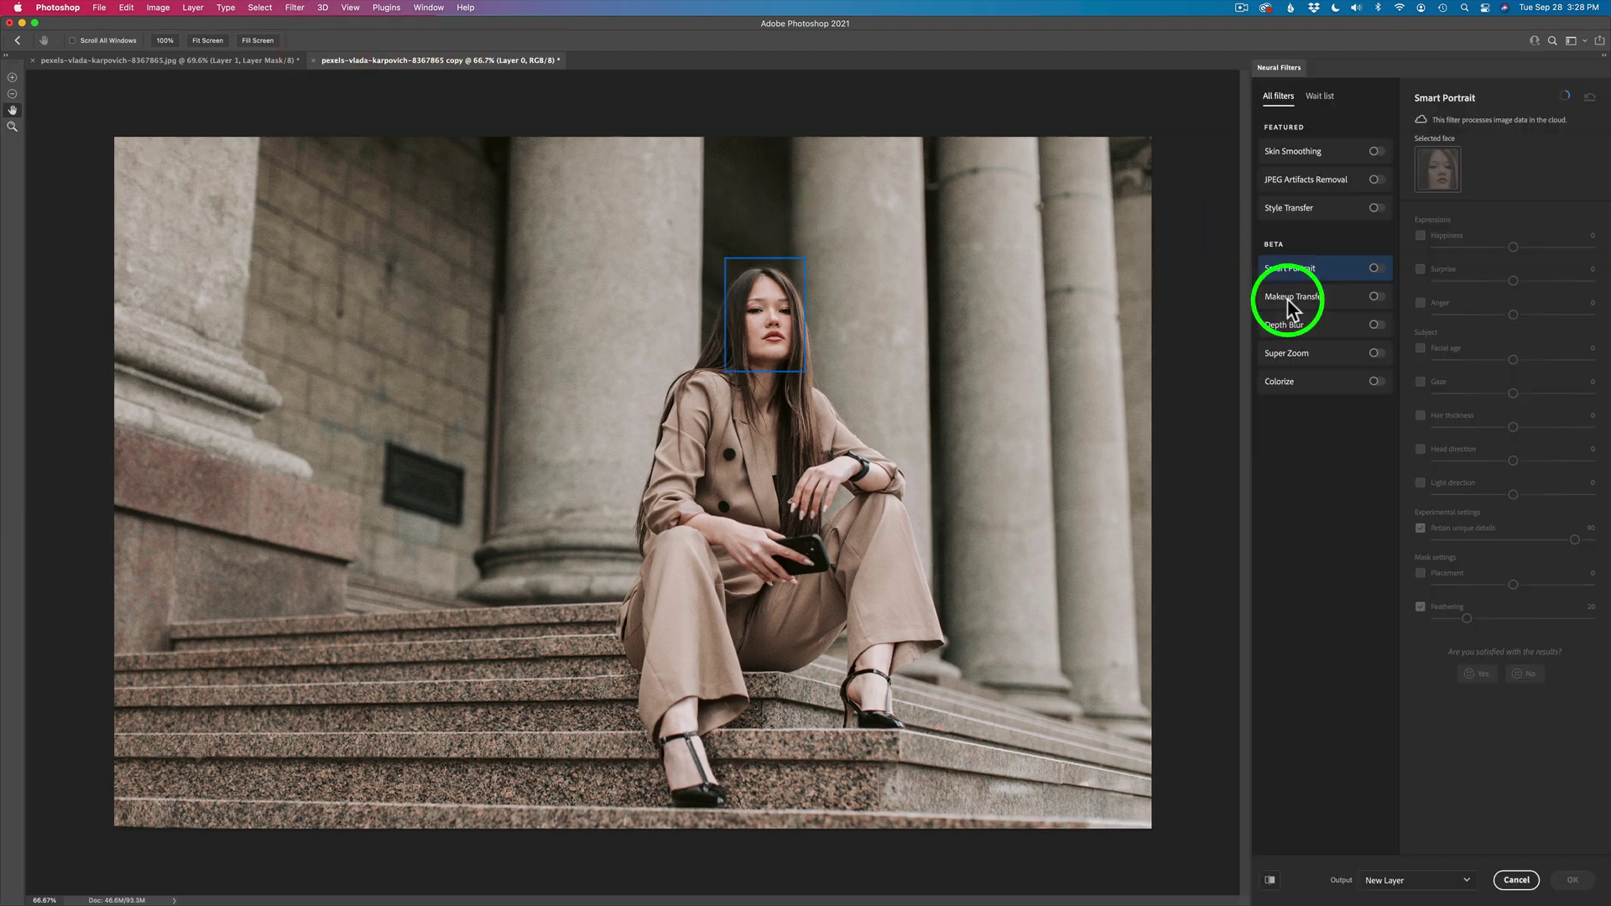
{"action": "left_click", "coordinate": [1375, 326]}
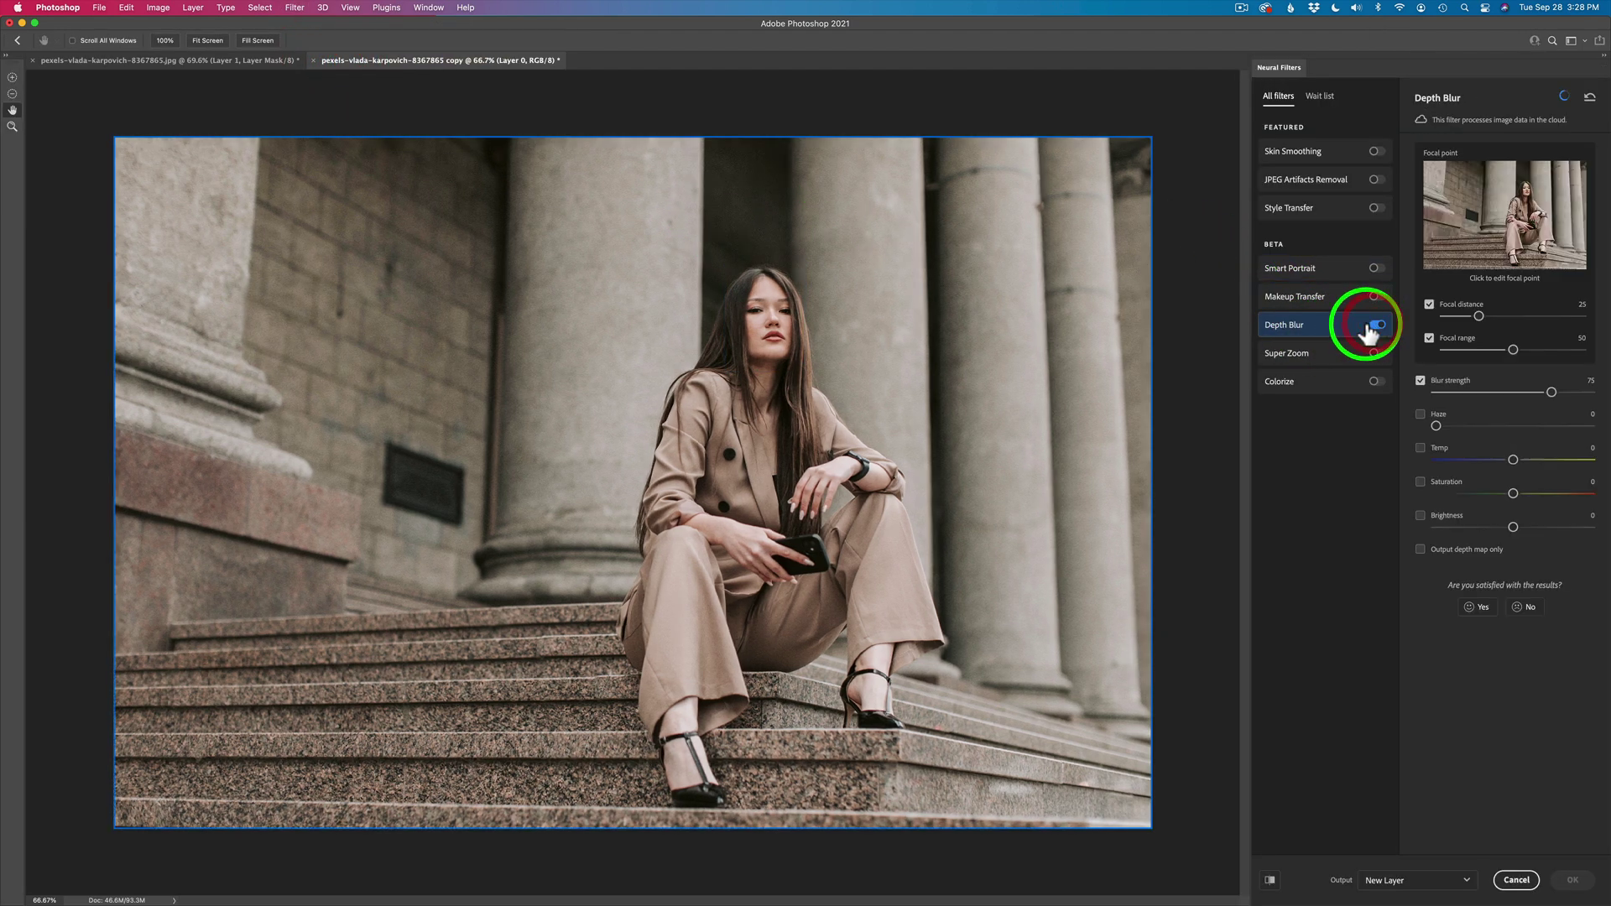
{"action": "left_click", "coordinate": [1420, 550]}
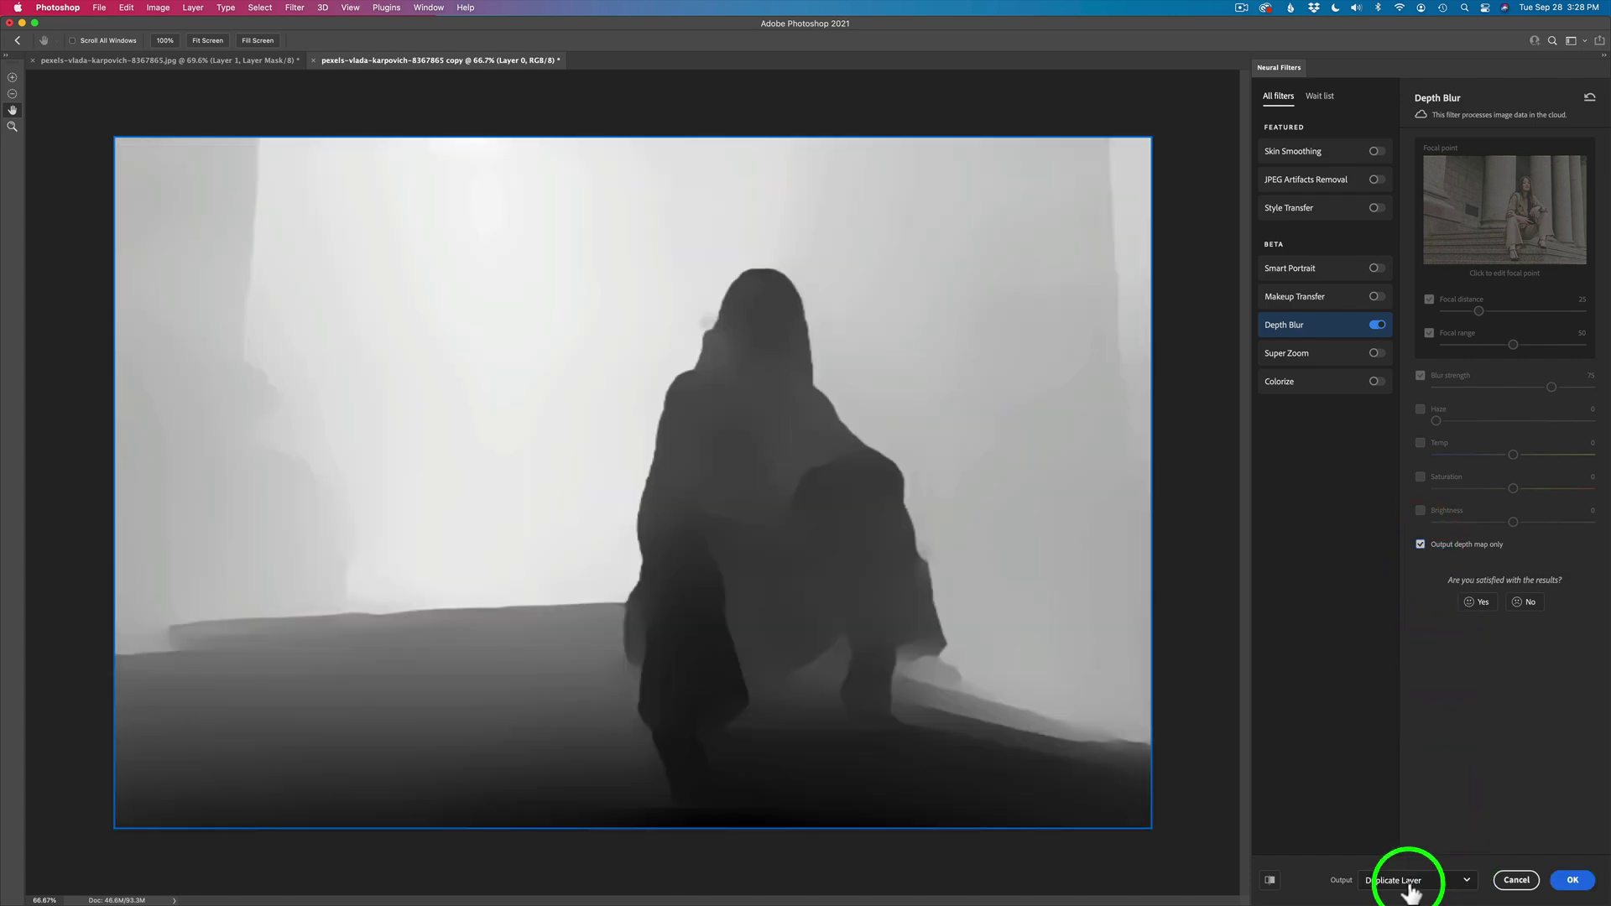
{"action": "left_click", "coordinate": [1574, 880]}
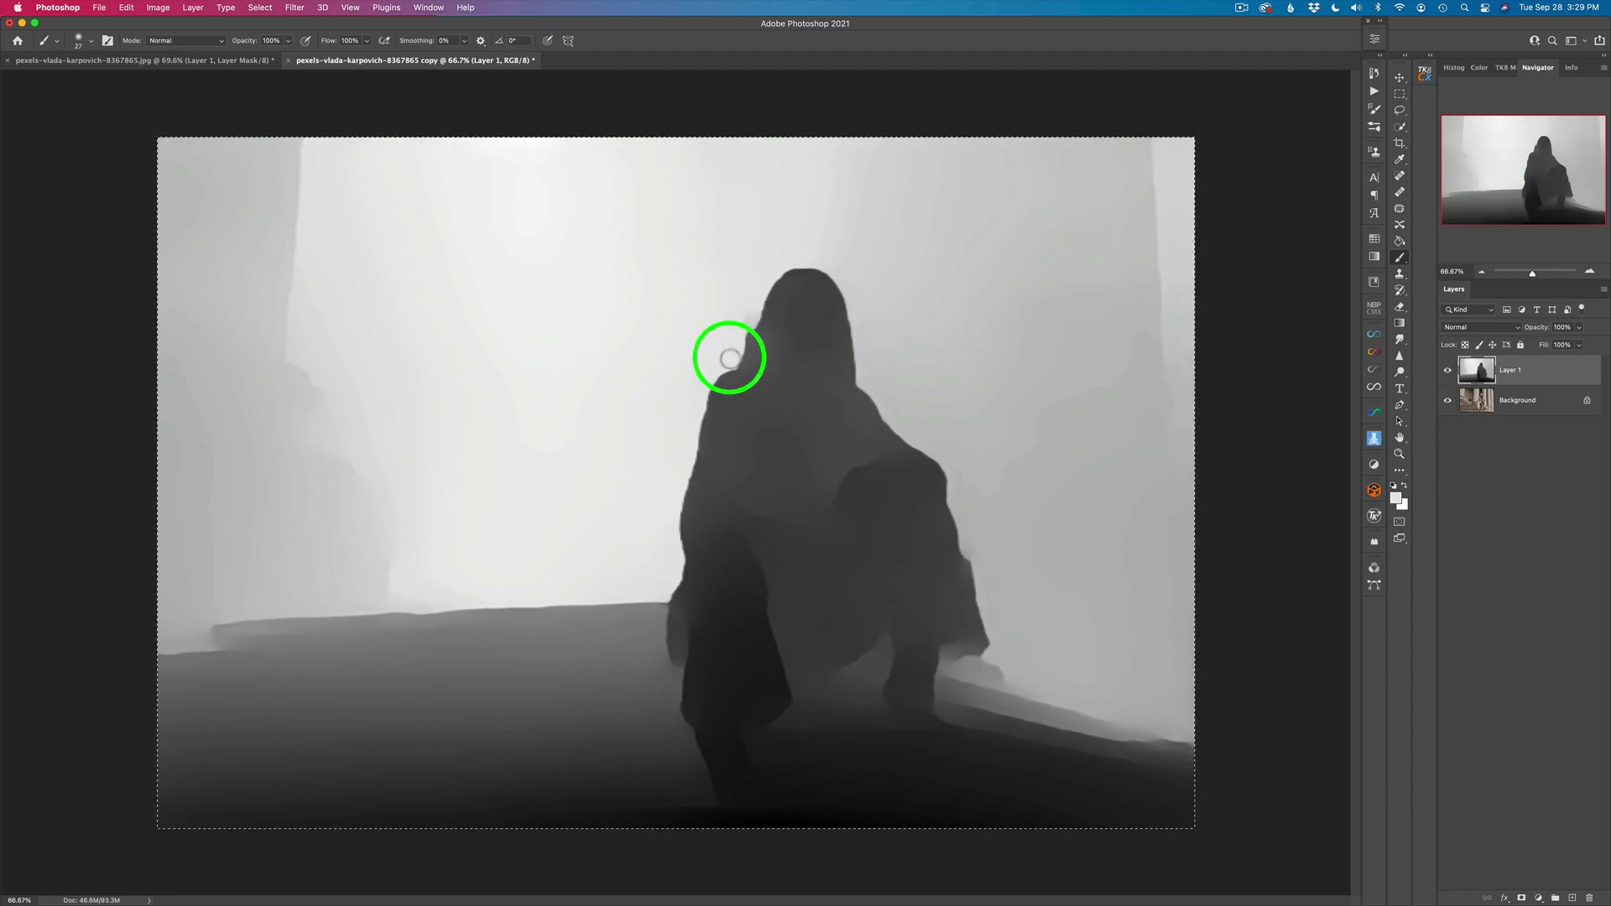
- Play the DepthMap action from the Actions panel, then view the Channels panel
{"action": "mouse_move", "coordinate": [742, 334]}
{"action": "left_mouse_down"}
{"action": "mouse_move", "coordinate": [752, 309]}
{"action": "mouse_move", "coordinate": [733, 368]}
{"action": "mouse_move", "coordinate": [744, 337]}
{"action": "left_mouse_up"}
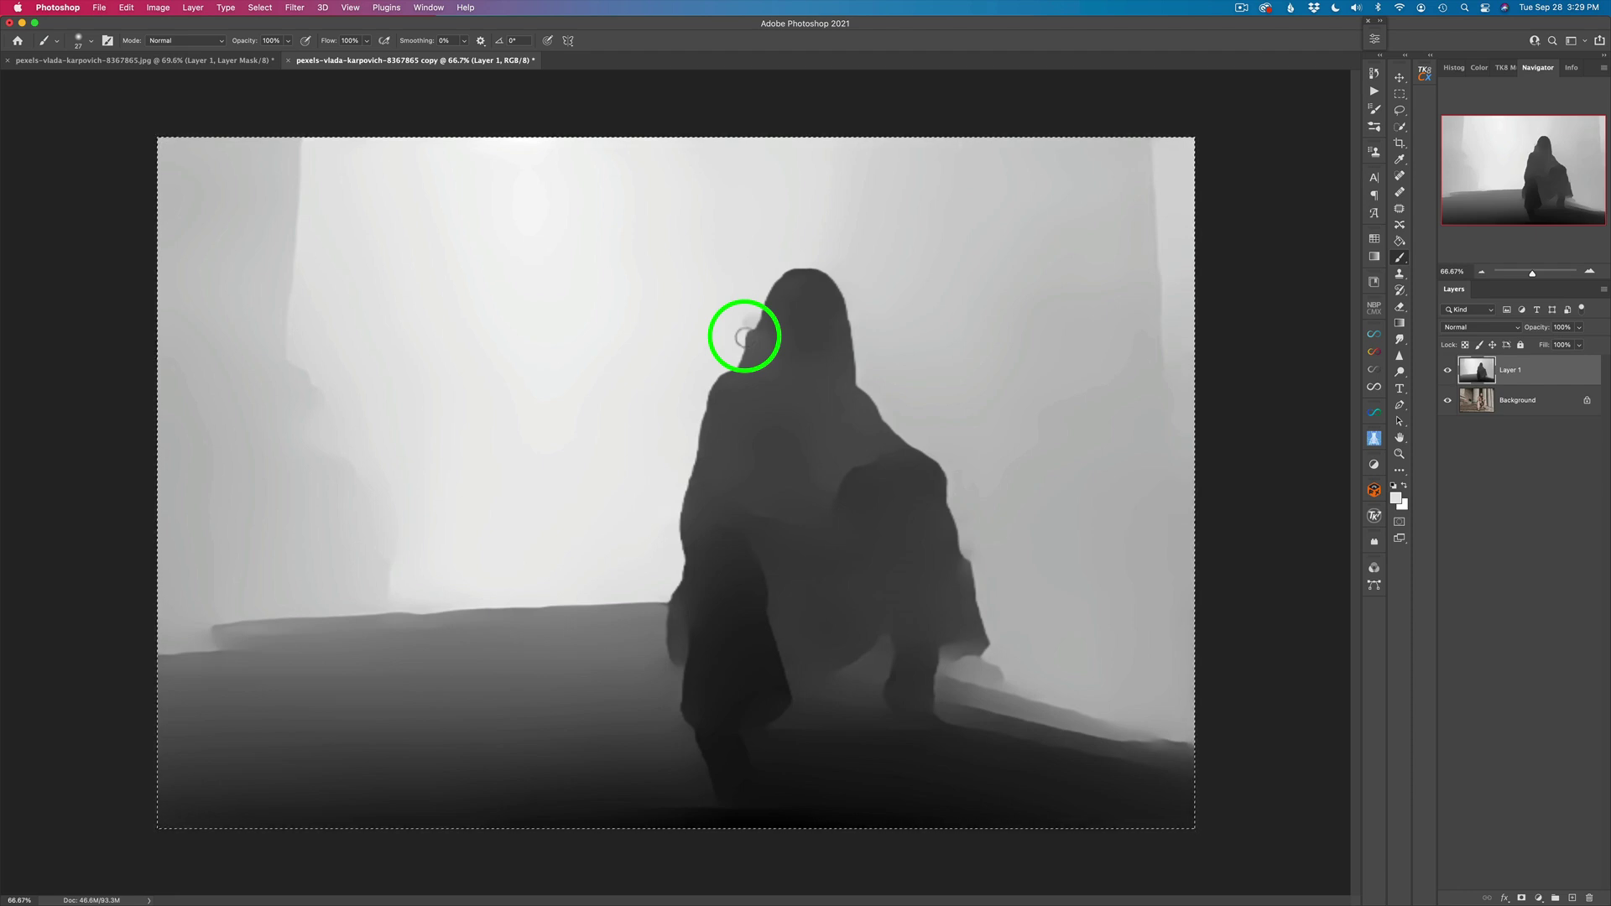
{"action": "left_click", "coordinate": [1374, 93]}
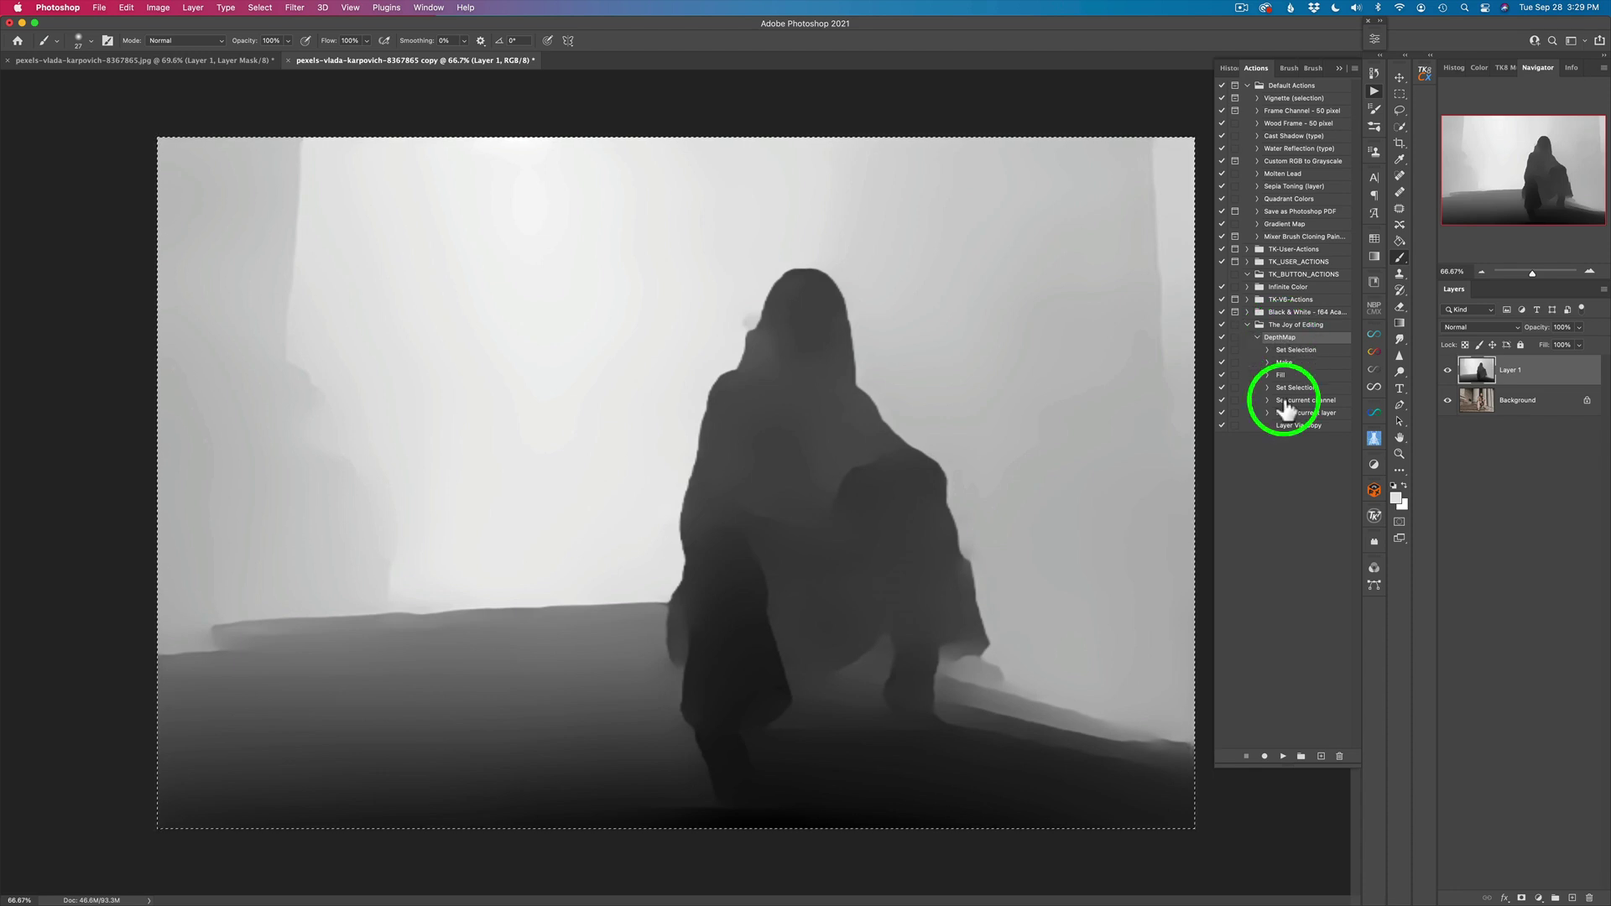
{"action": "left_click", "coordinate": [1284, 758]}
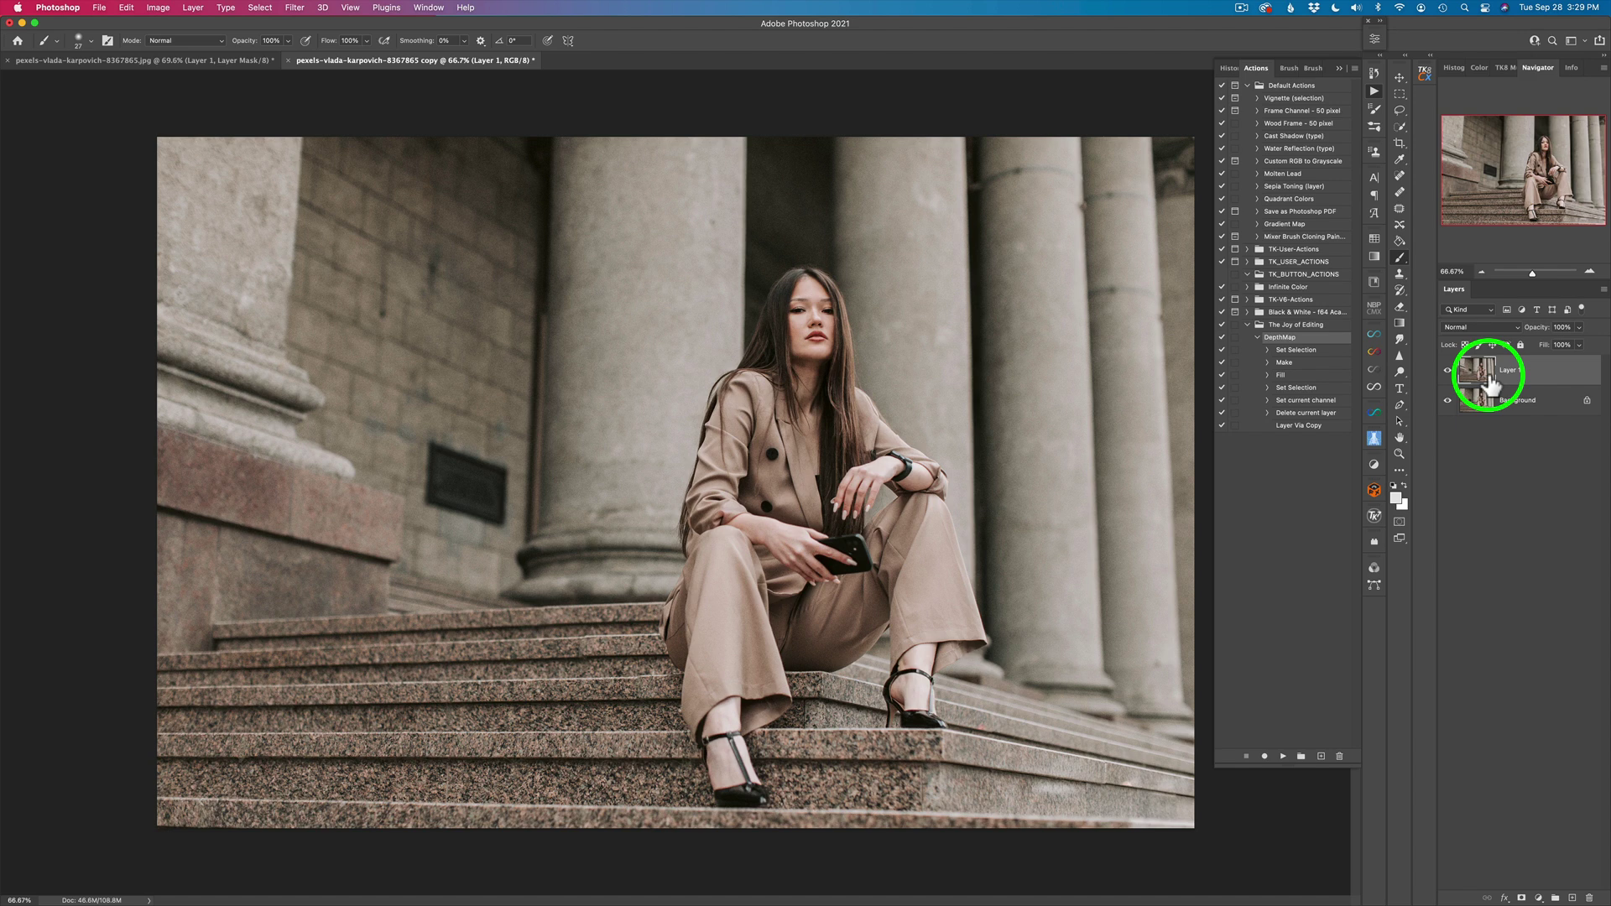
{"action": "left_click", "coordinate": [1374, 569]}
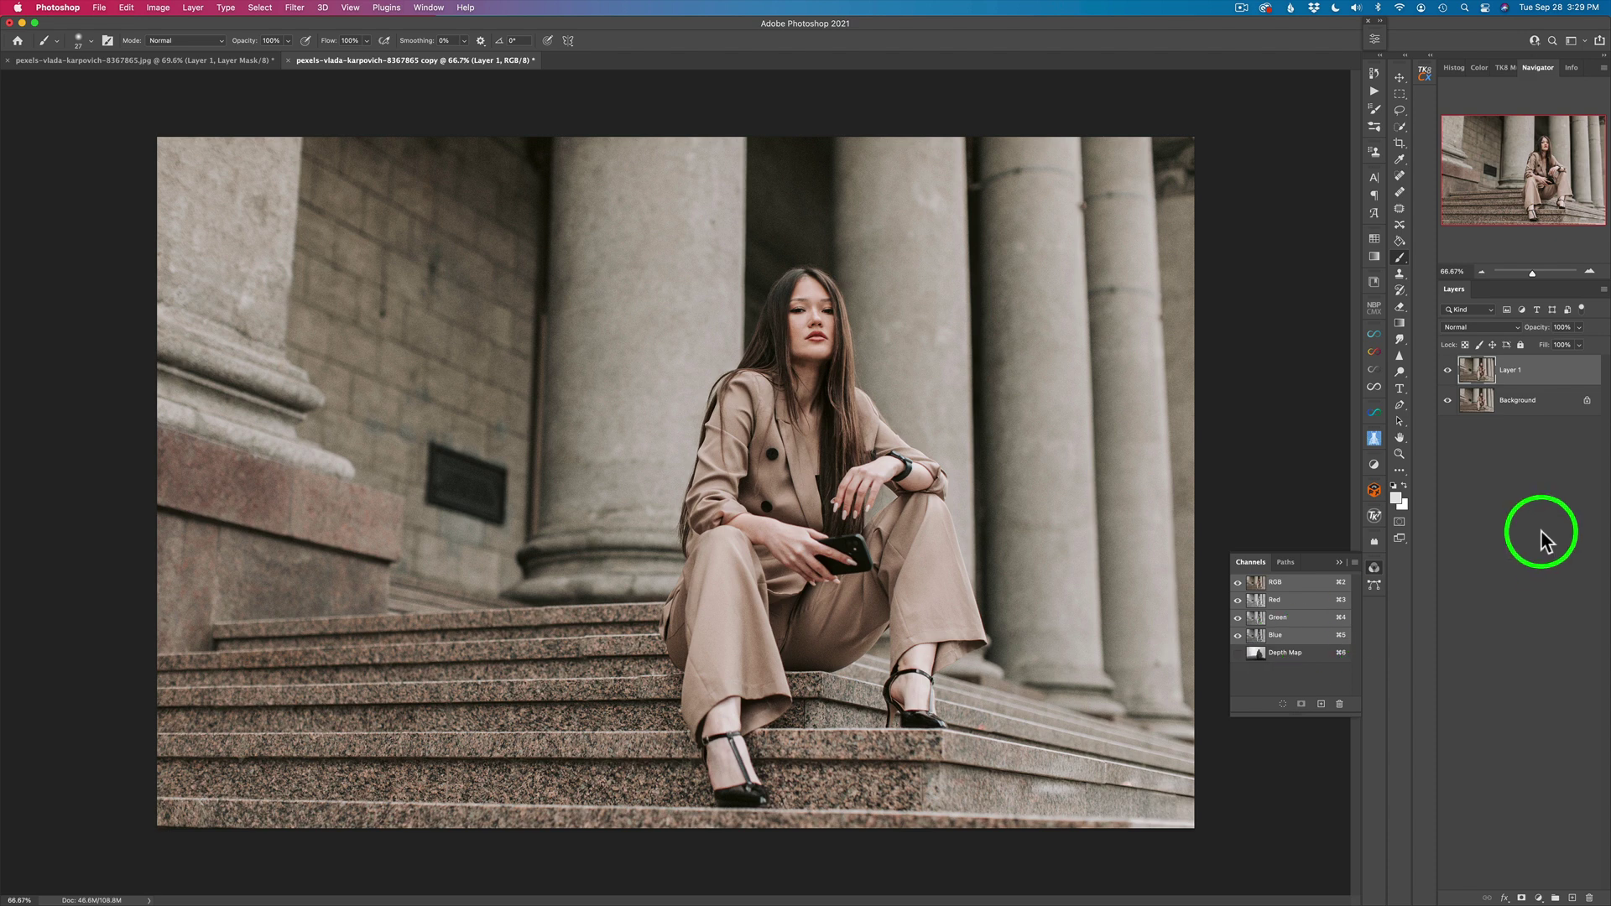
- Bring up the Filter > Blur submenu with Lens Blur in reach
{"action": "left_click", "coordinate": [300, 9]}
{"action": "mouse_move", "coordinate": [349, 170]}
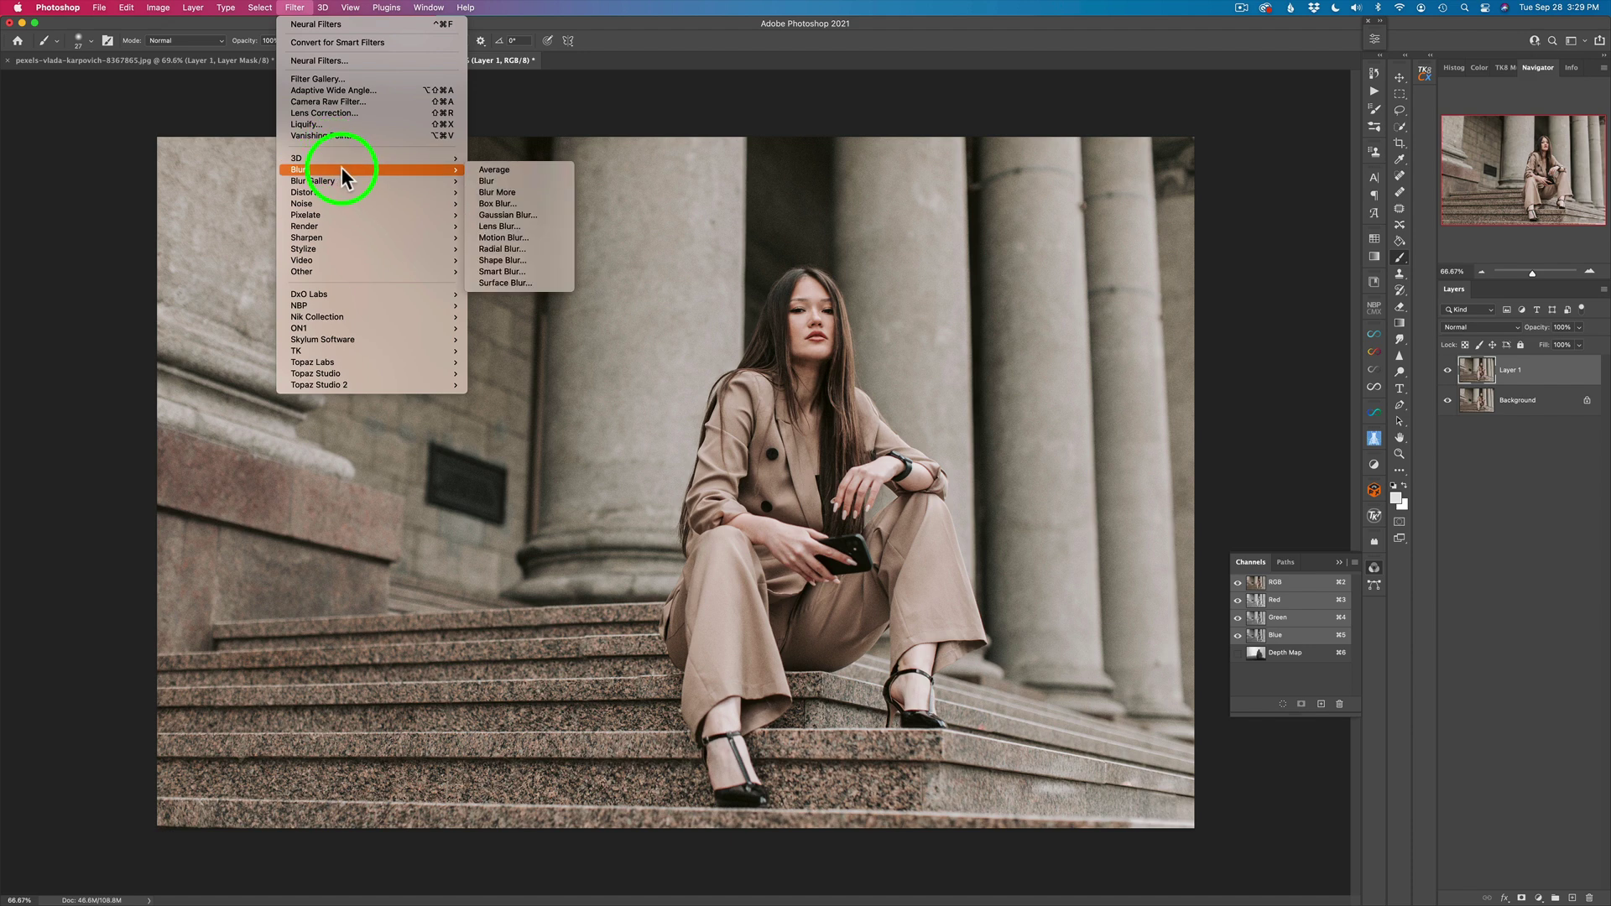